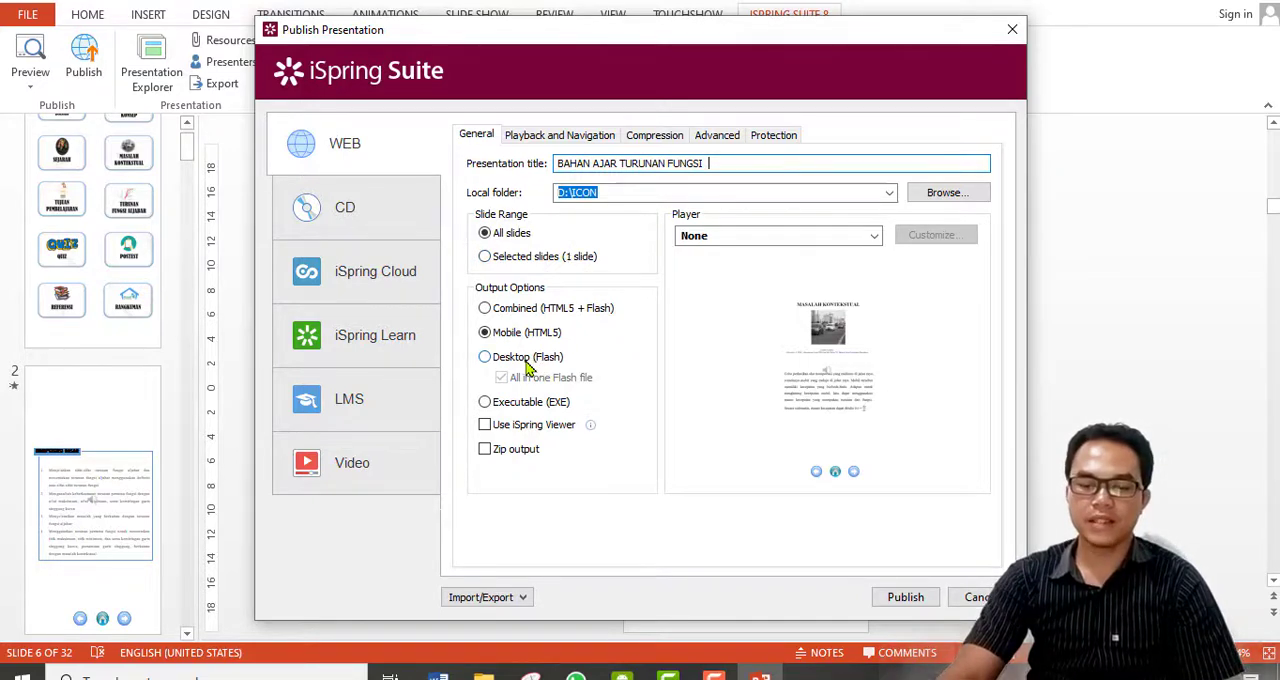
left_click(490, 366)
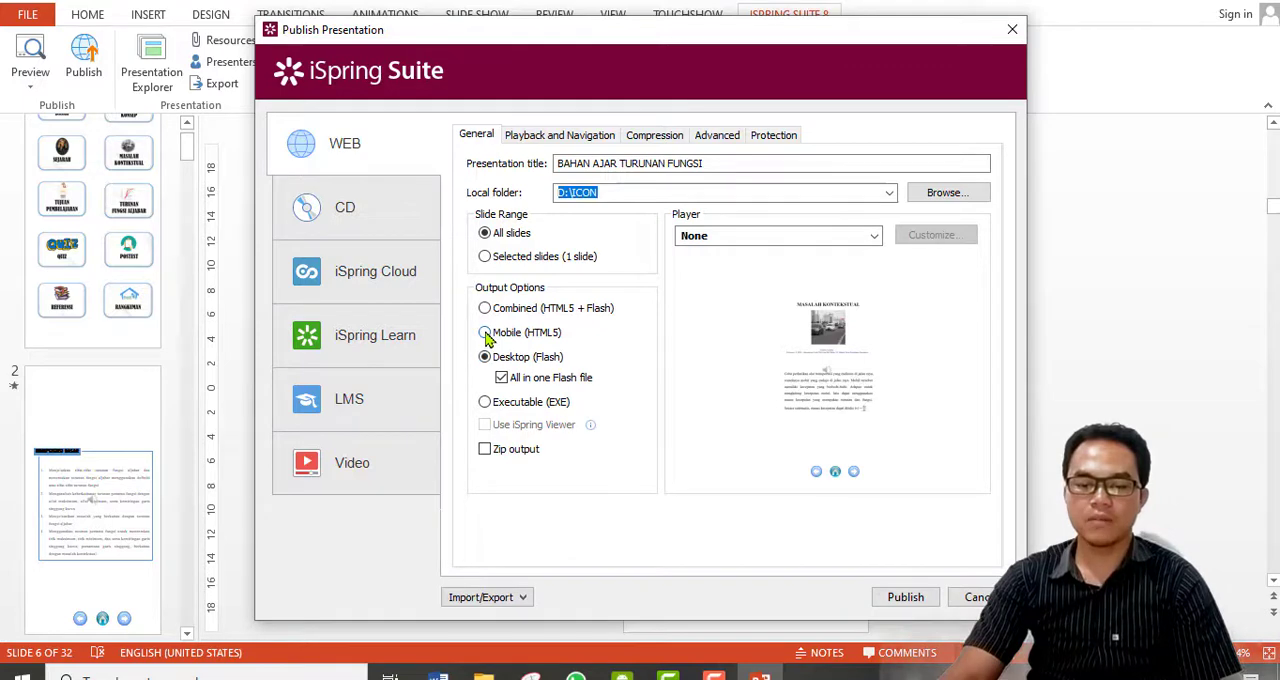
left_click(486, 334)
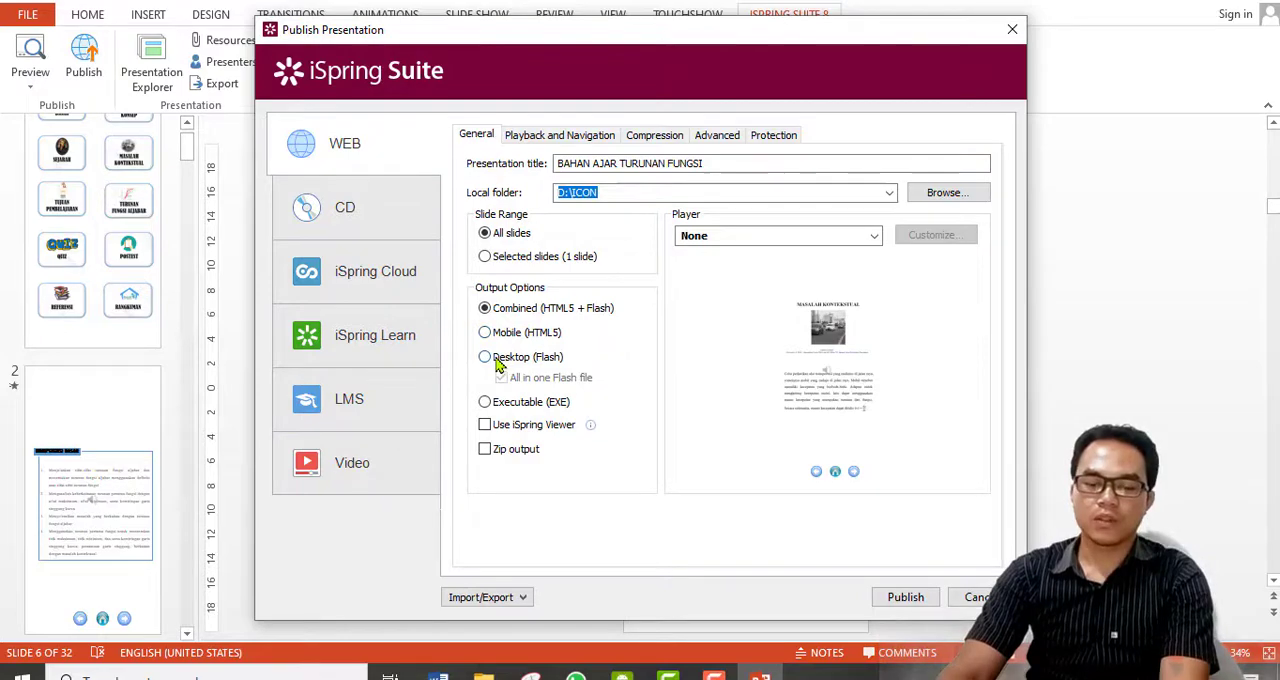
left_click(975, 597)
Test the home, Tujuan Pembelajaran and Turunan Fungsi Aljabar links in a slide show started from the current slide, ending on the menu slide.
key("shift+F5")
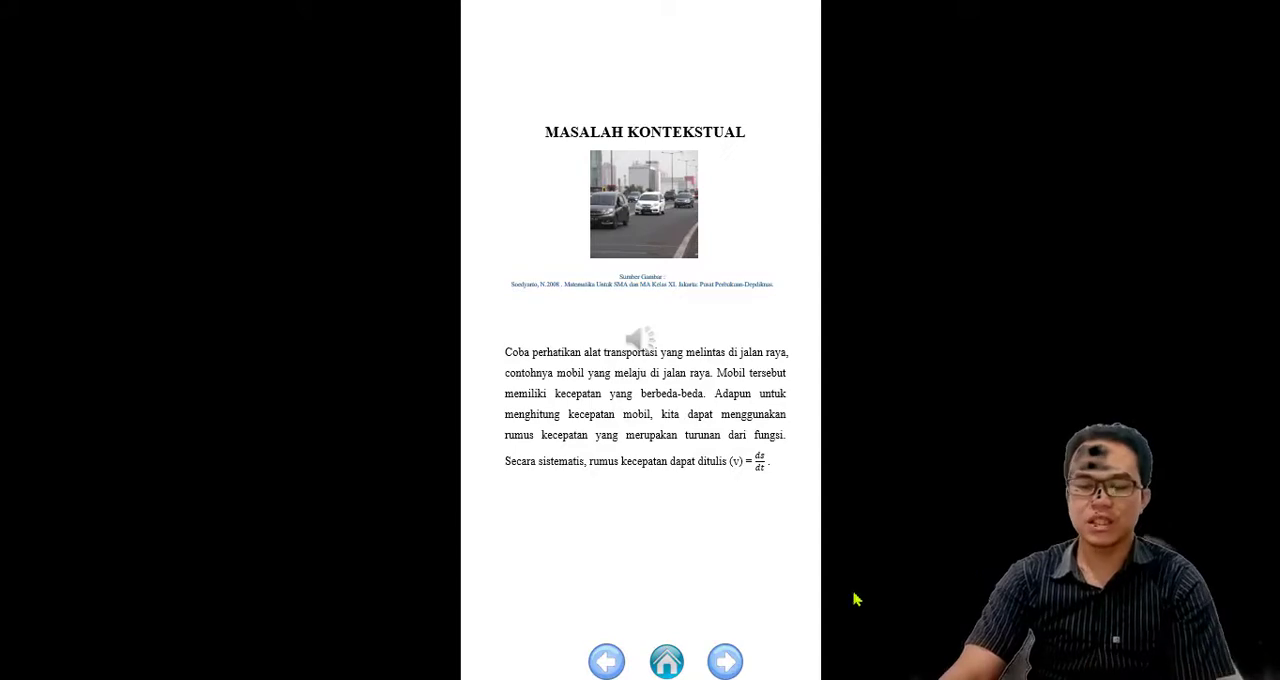
left_click(668, 662)
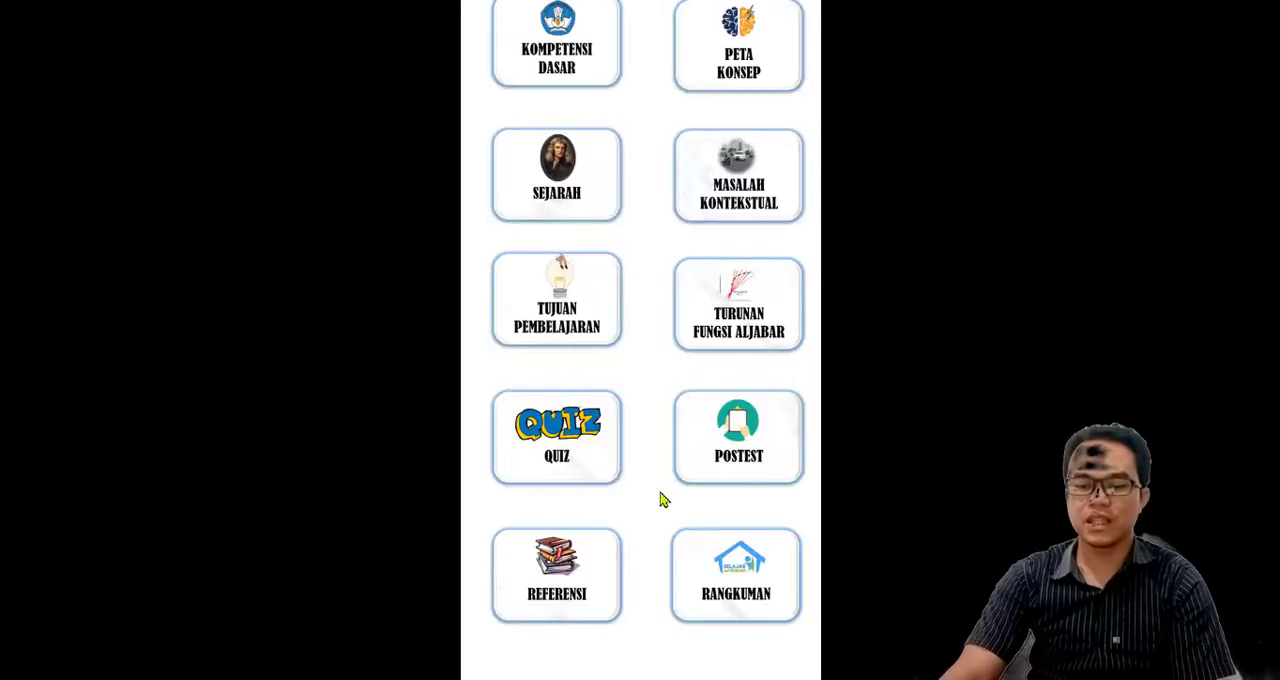
left_click(571, 333)
left_click(668, 661)
left_click(751, 337)
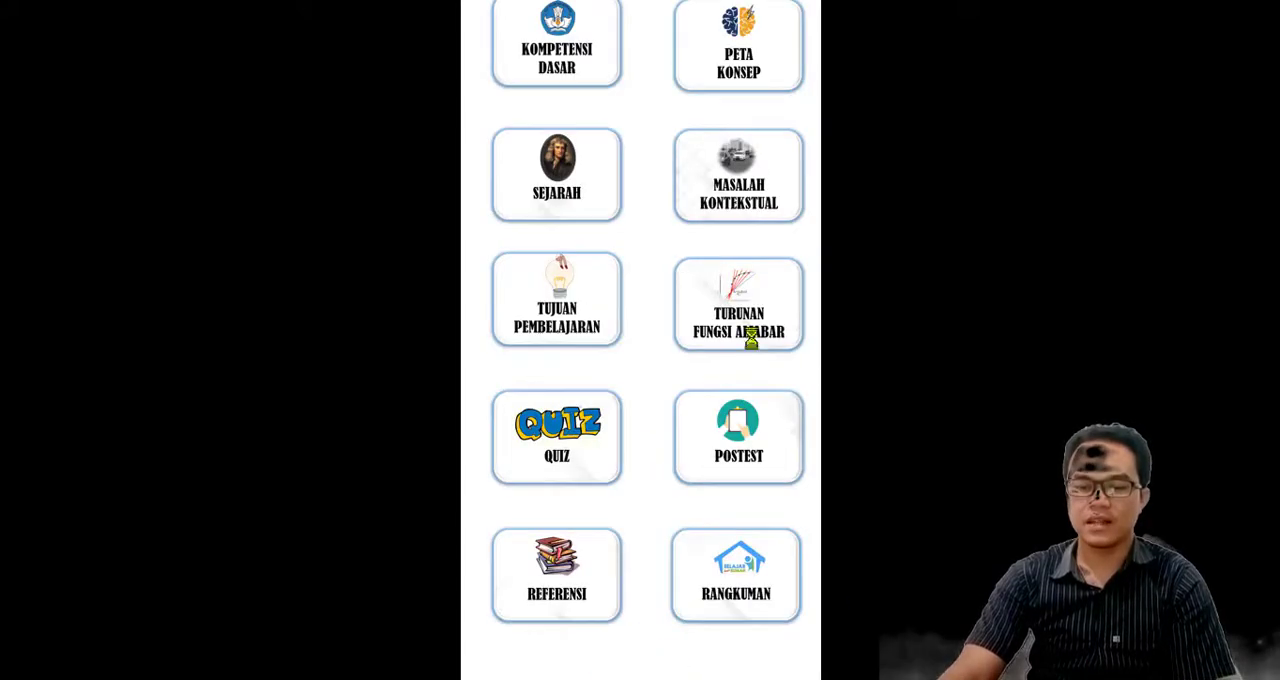
left_click(663, 664)
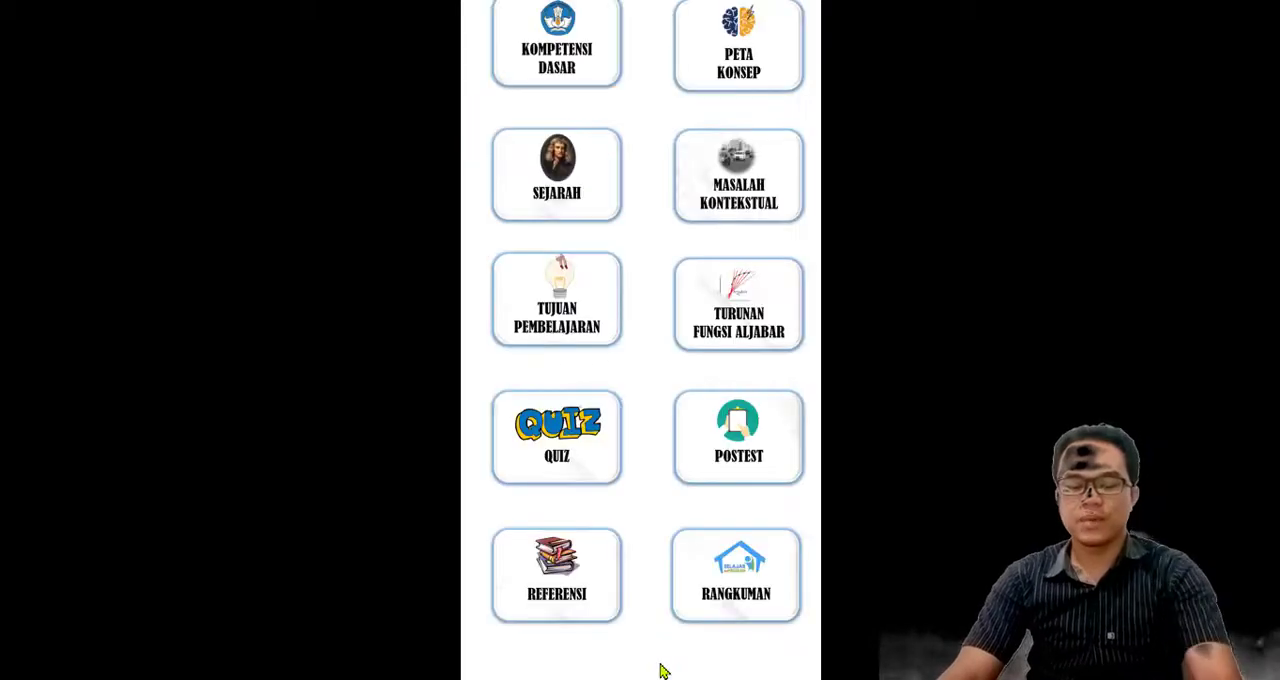
key("Escape")
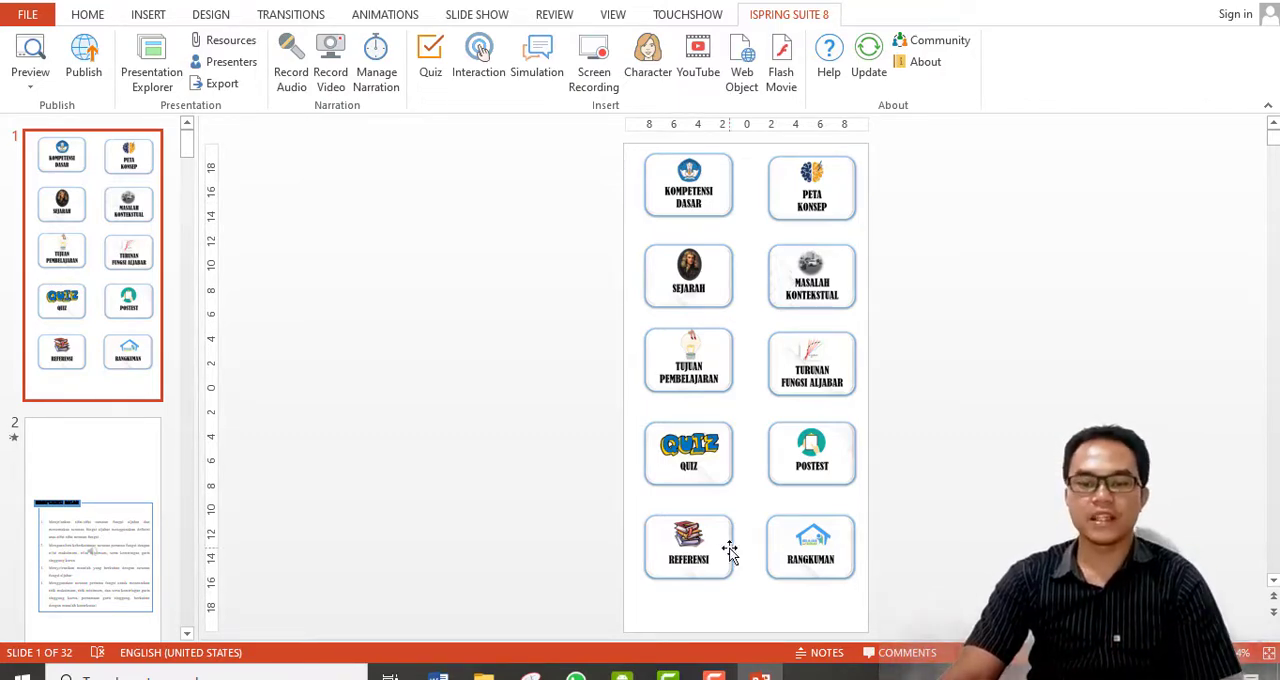
Set up publishing for web with Mobile (HTML5) output and shorten the presentation title to BAHAN AJAR TURUNAN FUNGSI.
left_click(94, 83)
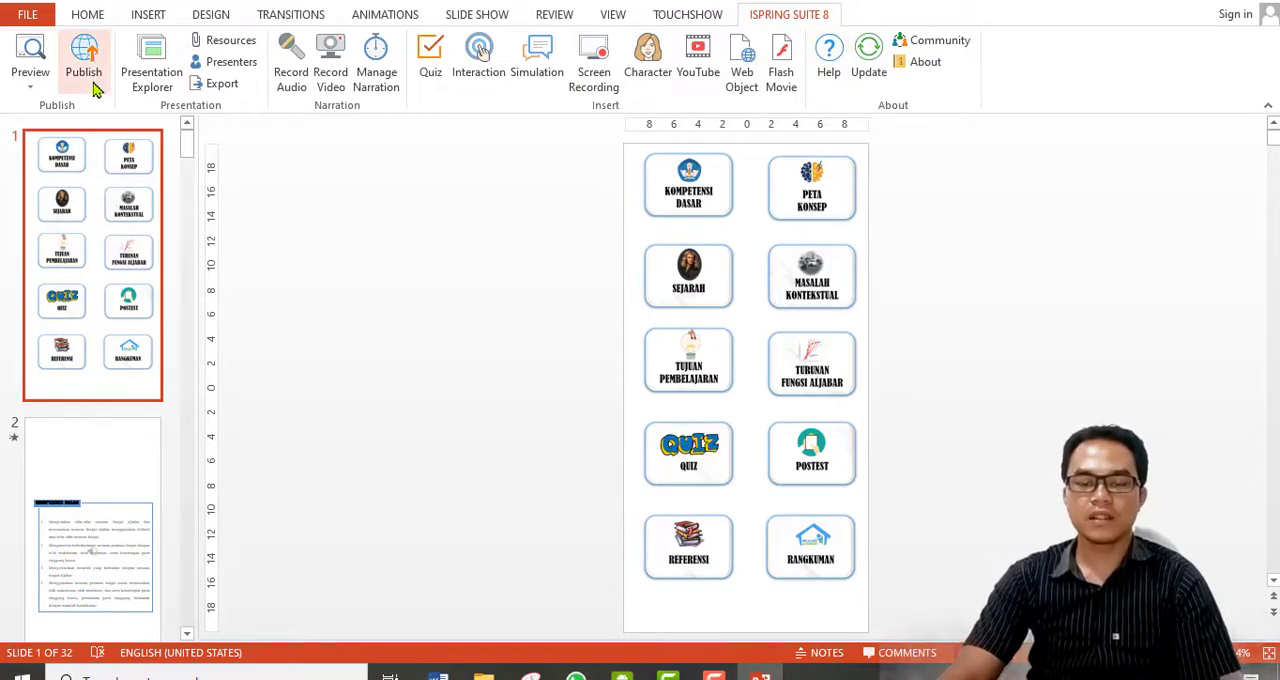
left_click(502, 334)
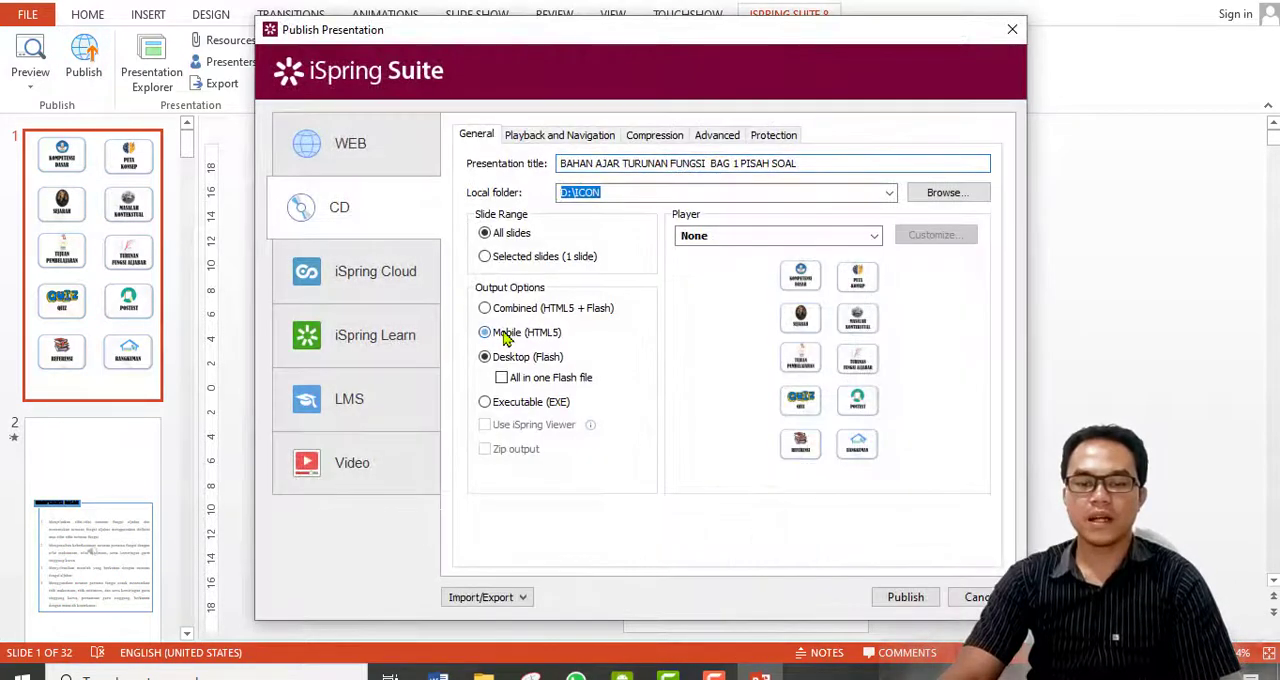
left_click(362, 160)
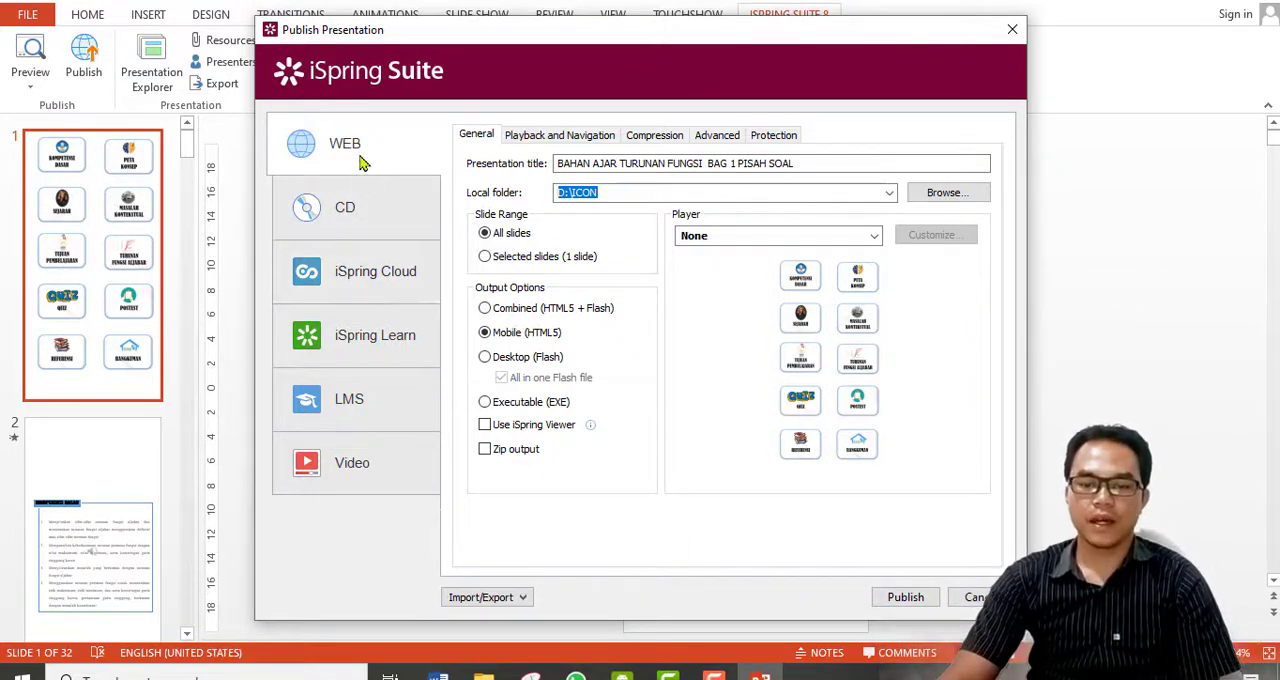
left_click_drag(891, 165, 708, 170)
key("BackSpace")
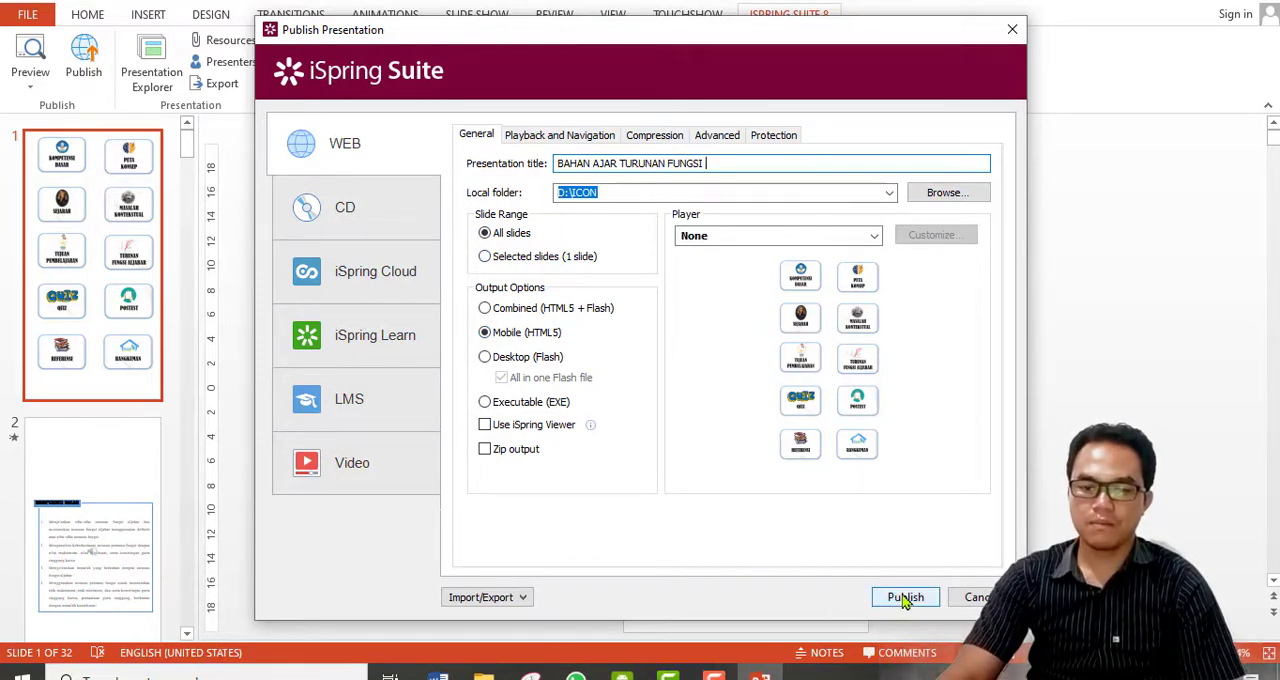
Review the playback and navigation, compression, advanced and protection settings for publishing, trying the custom watermark option on and off.
left_click(594, 140)
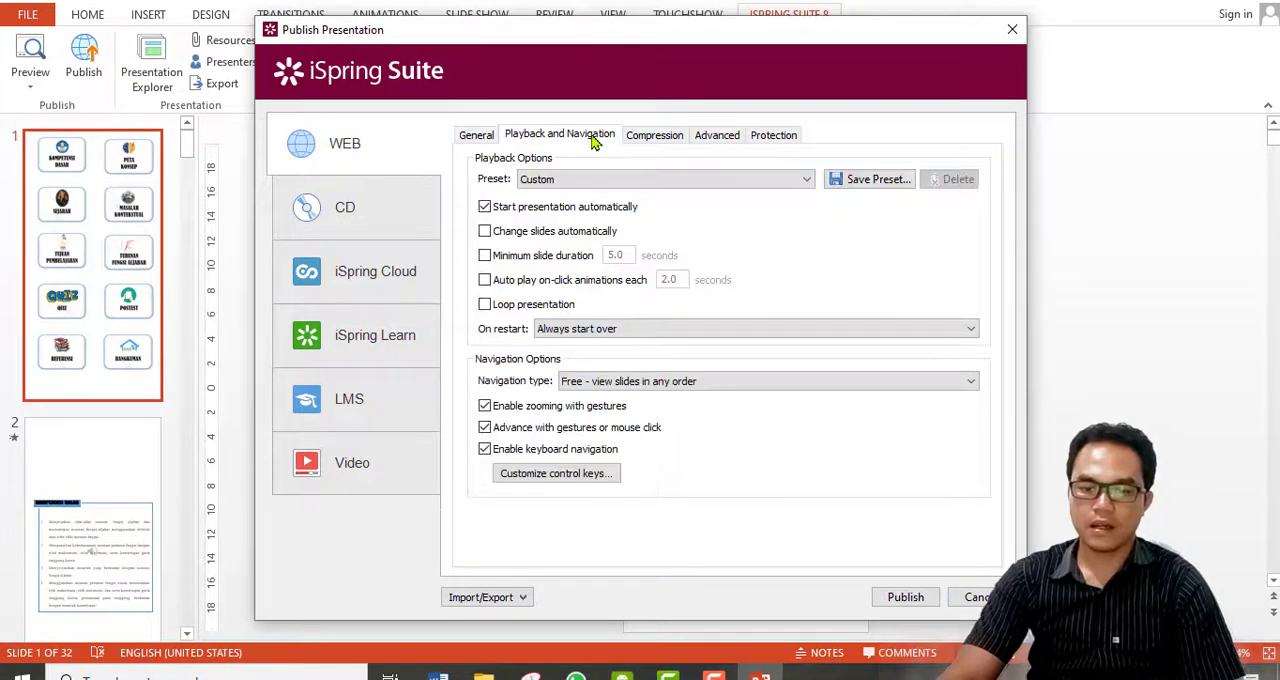
left_click(641, 147)
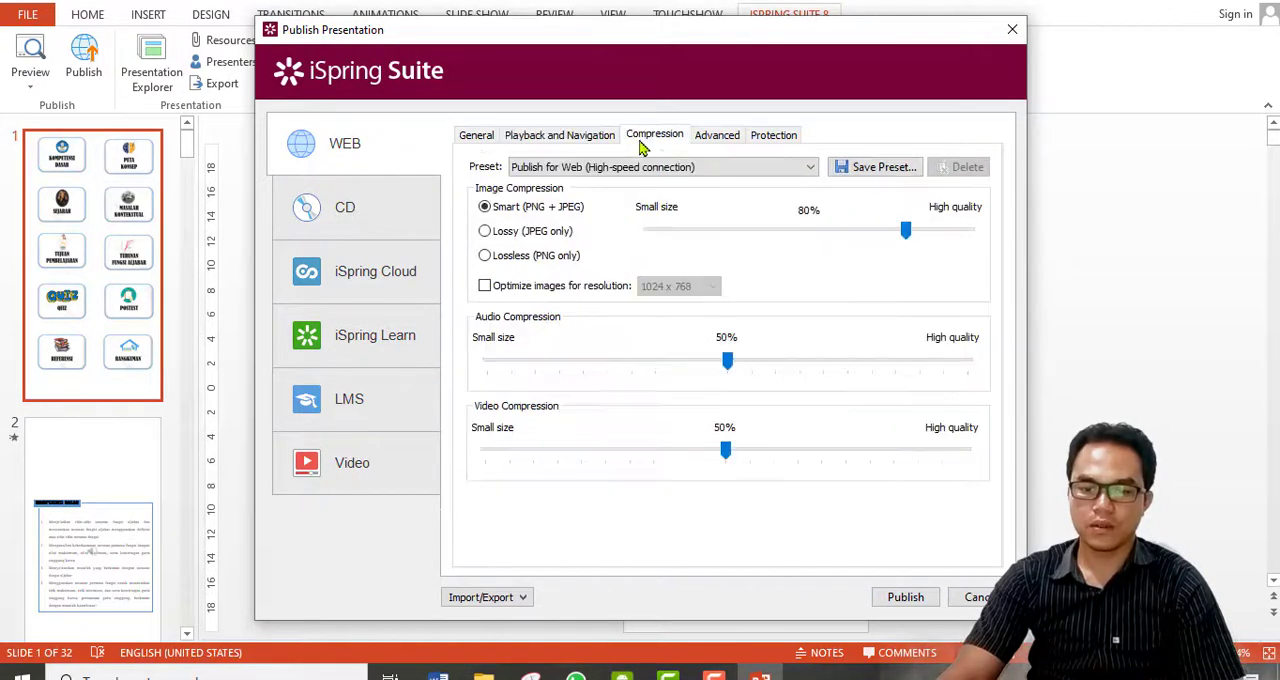
left_click(714, 137)
left_click(770, 136)
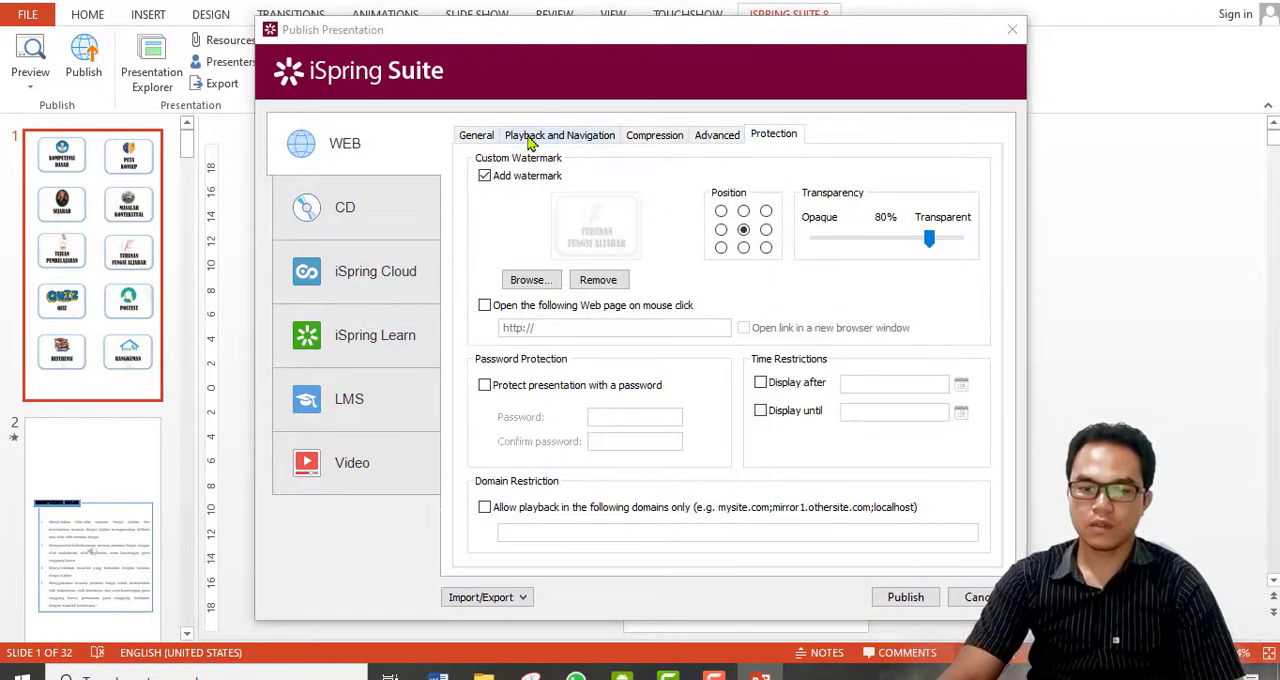
left_click(485, 178)
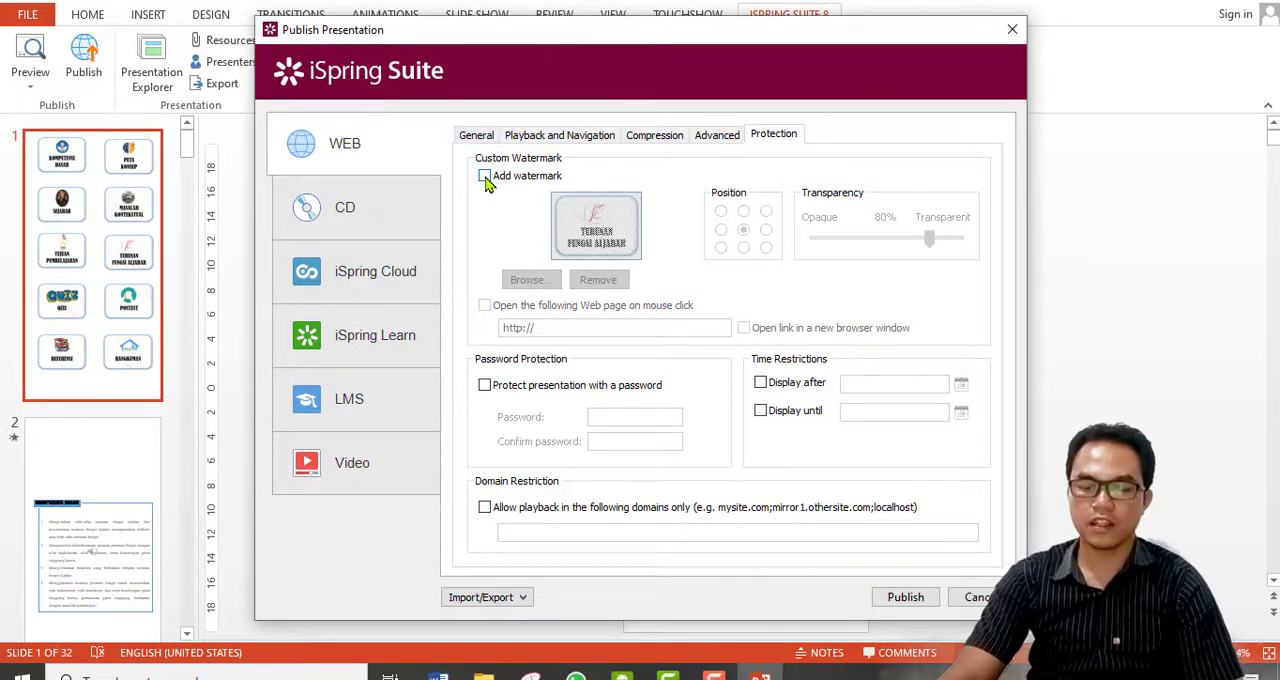
left_click(485, 177)
left_click(485, 177)
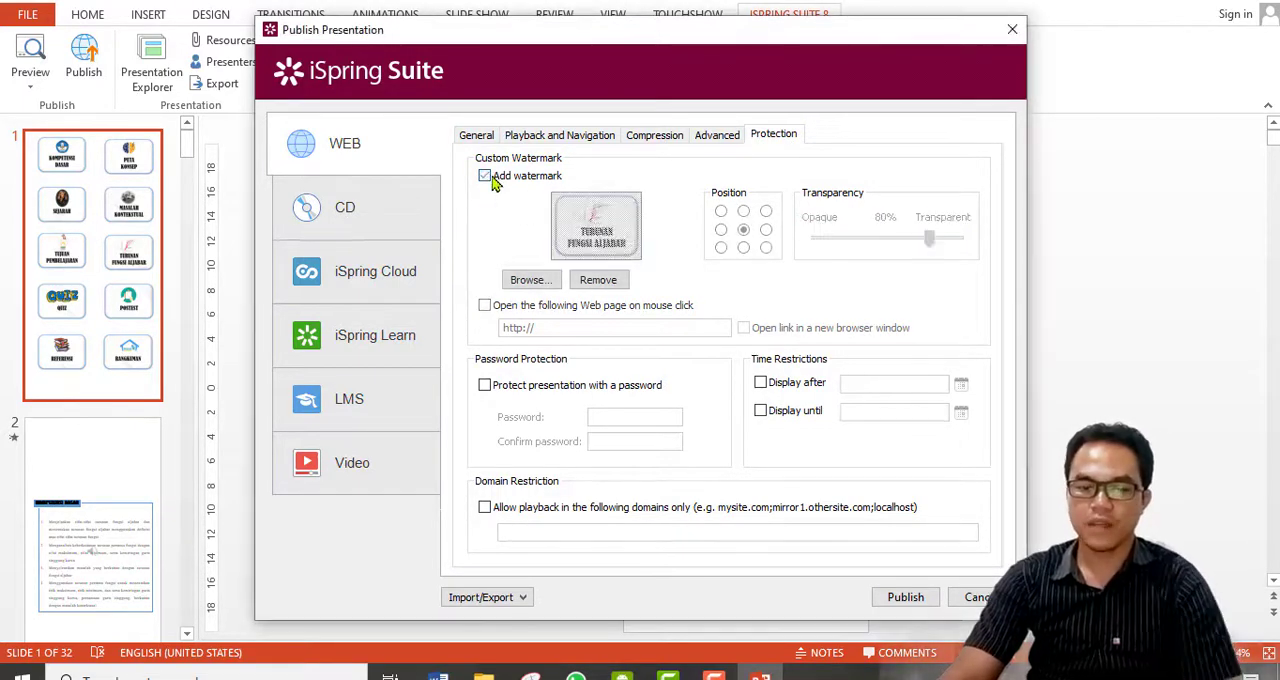
Publish all slides to the D:\ICON folder using the general web settings.
left_click(478, 134)
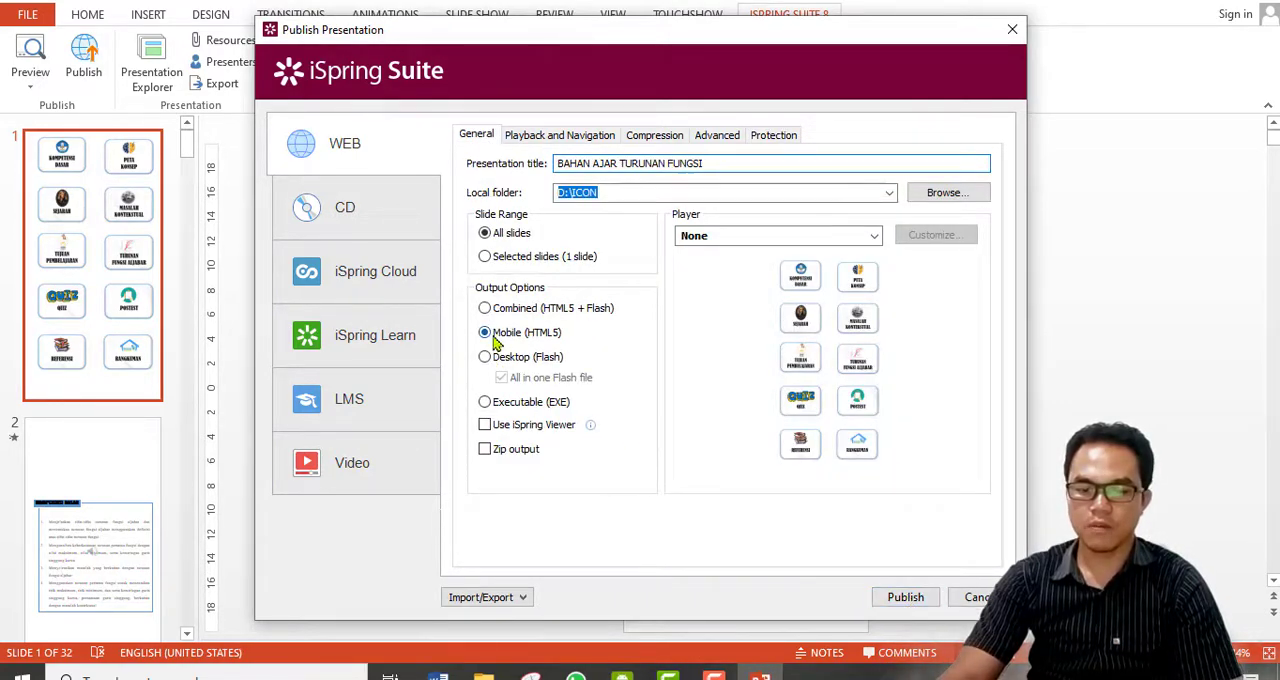
left_click(905, 598)
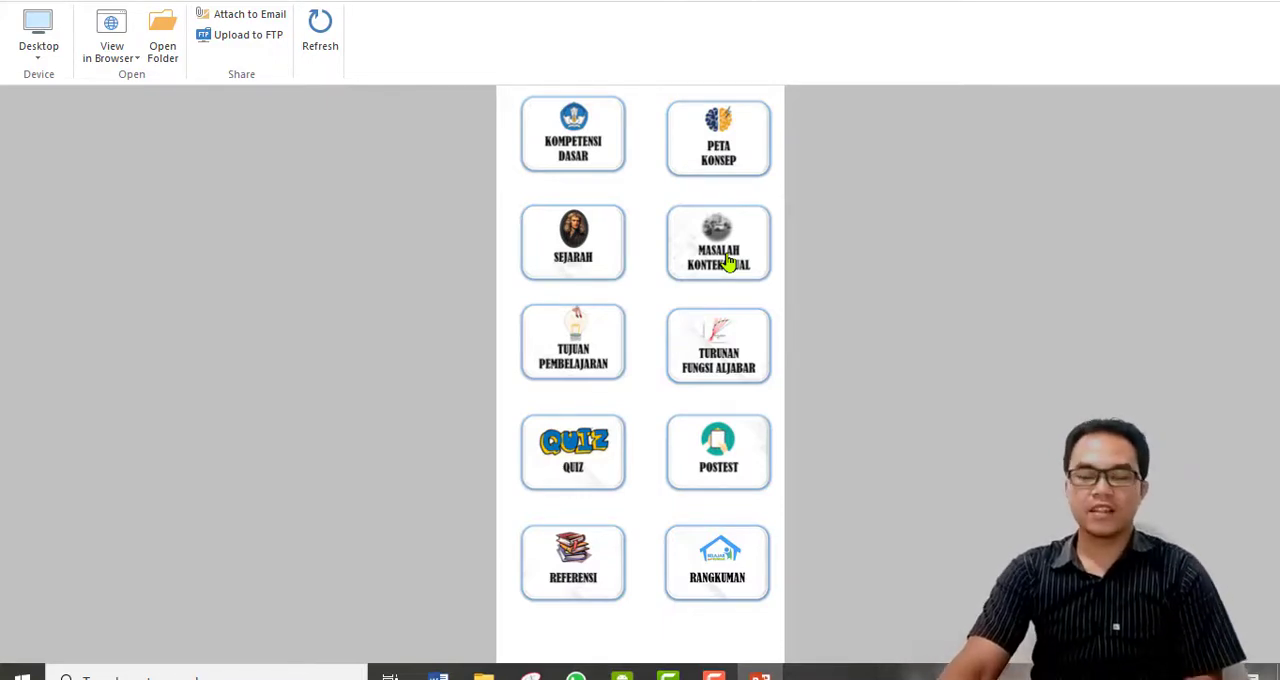
Test the Kompetensi Dasar, Postest, Quiz, Referensi and Rangkuman links in the published preview, returning to the home menu after each.
left_click(577, 160)
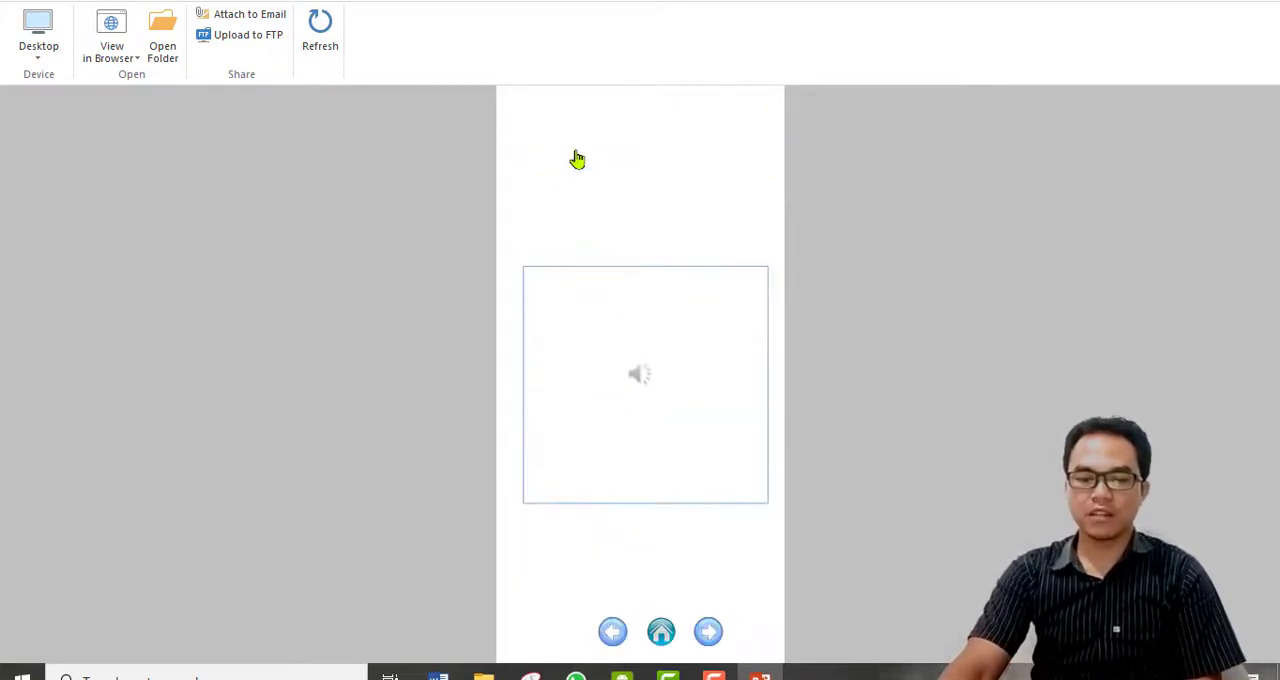
left_click(661, 632)
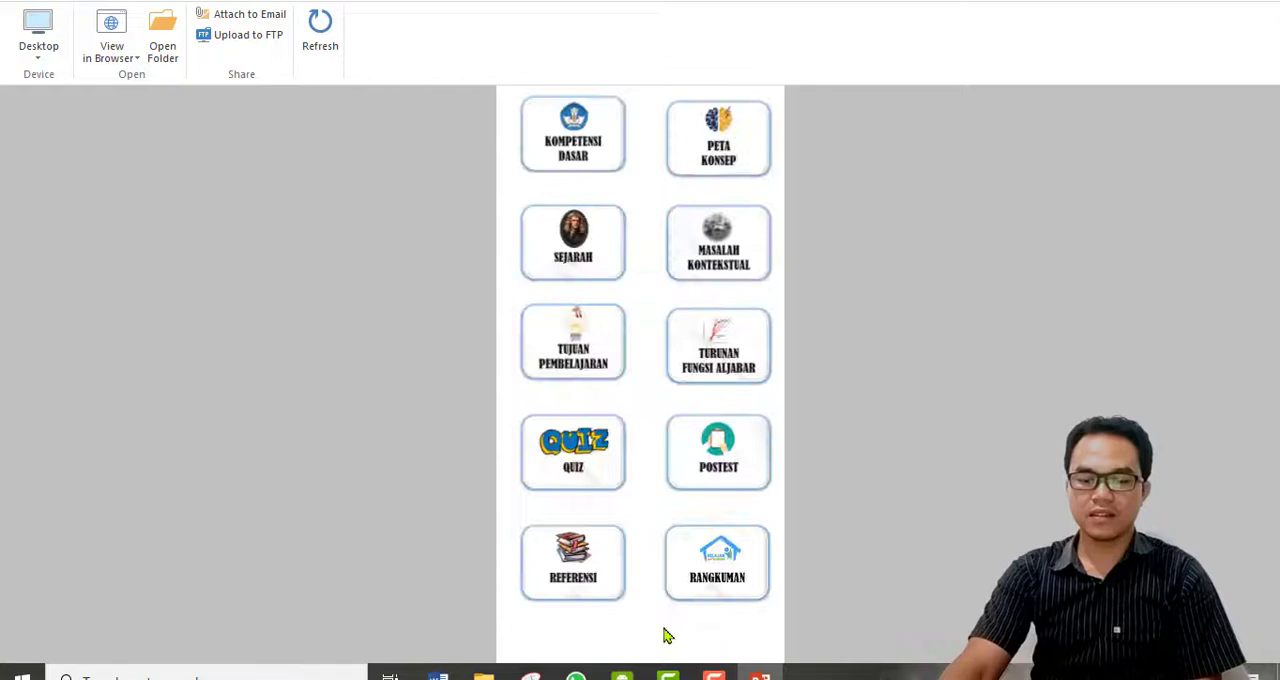
left_click(710, 453)
left_click(660, 634)
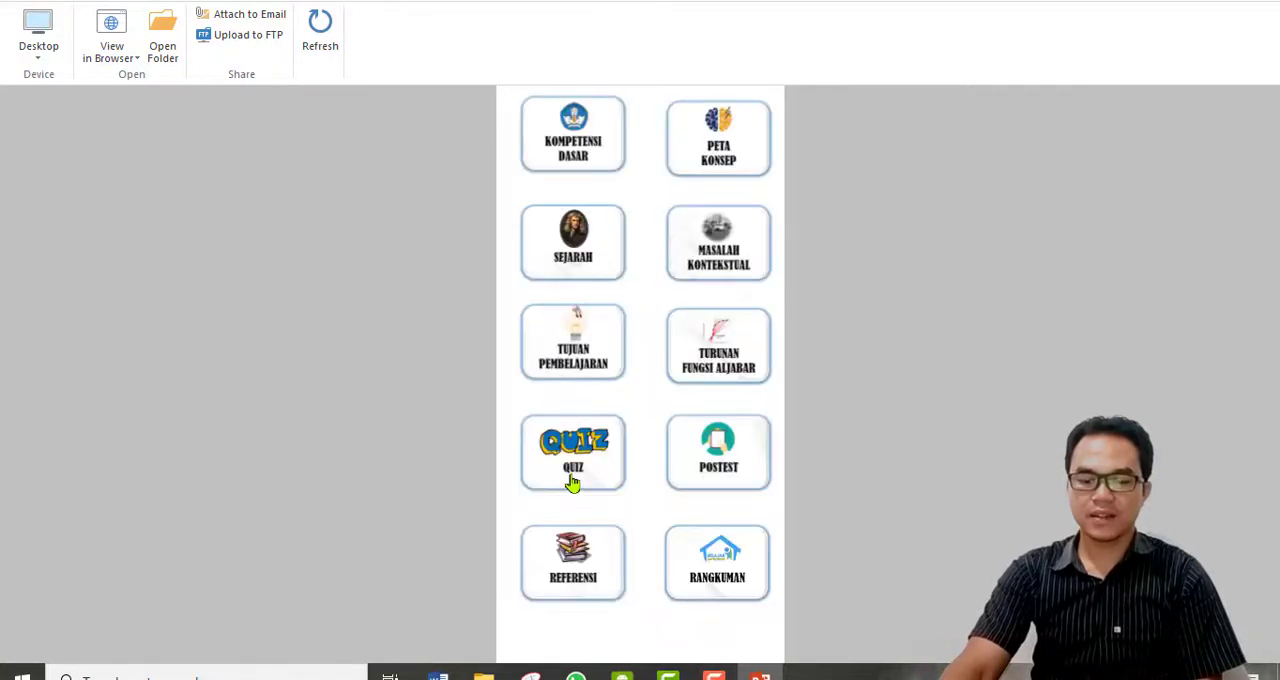
left_click(729, 637)
left_click(660, 634)
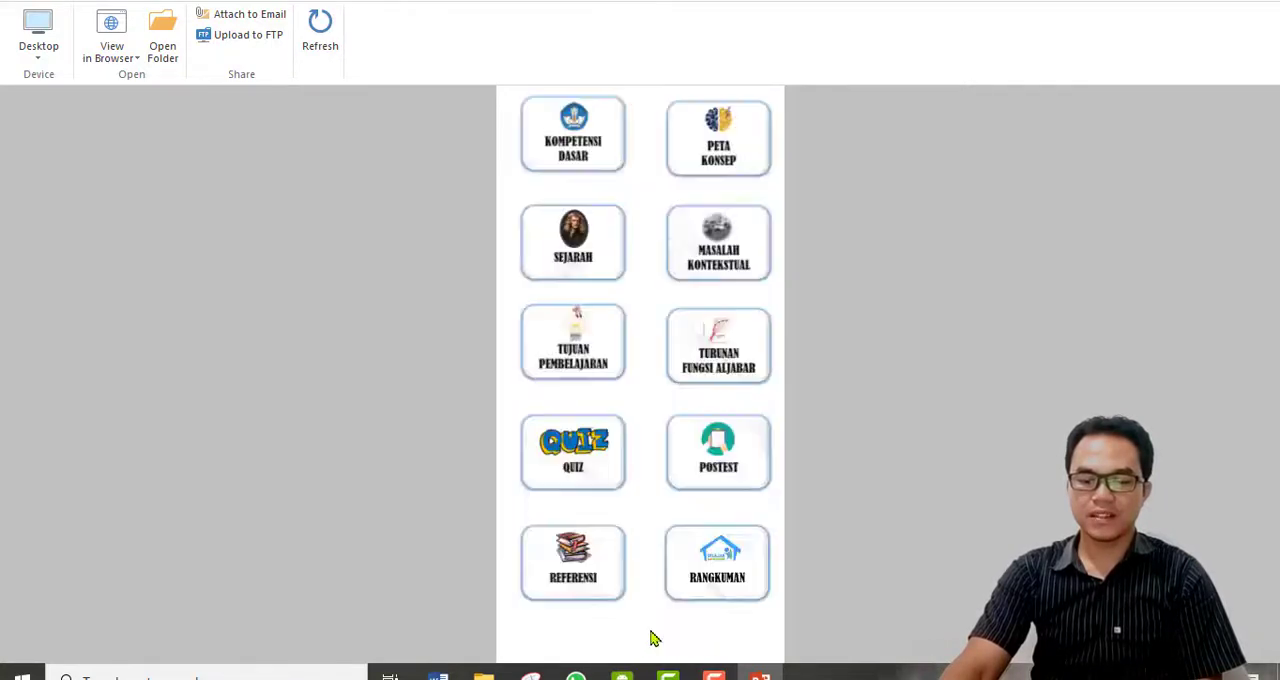
left_click(576, 590)
left_click(660, 632)
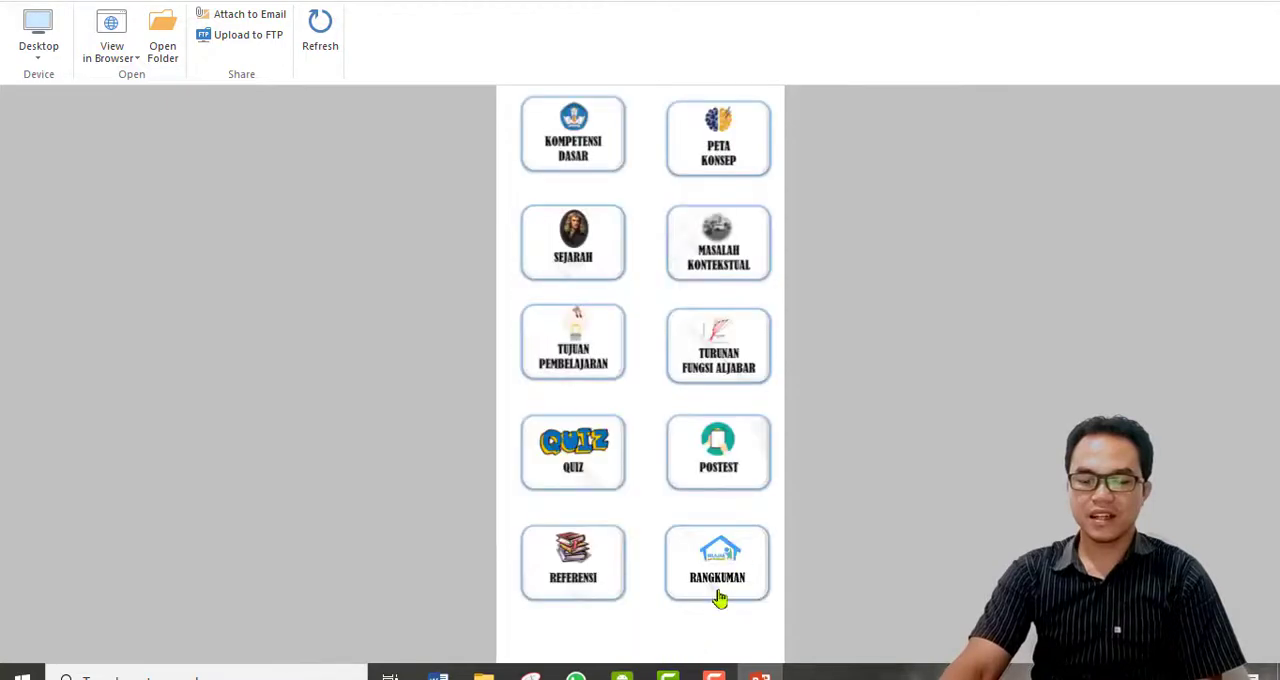
left_click(718, 597)
left_click(660, 632)
Test the Turunan Fungsi Aljabar, Tujuan Pembelajaran and Rangkuman links in the published preview, plus the next, back and home navigation.
left_click(737, 360)
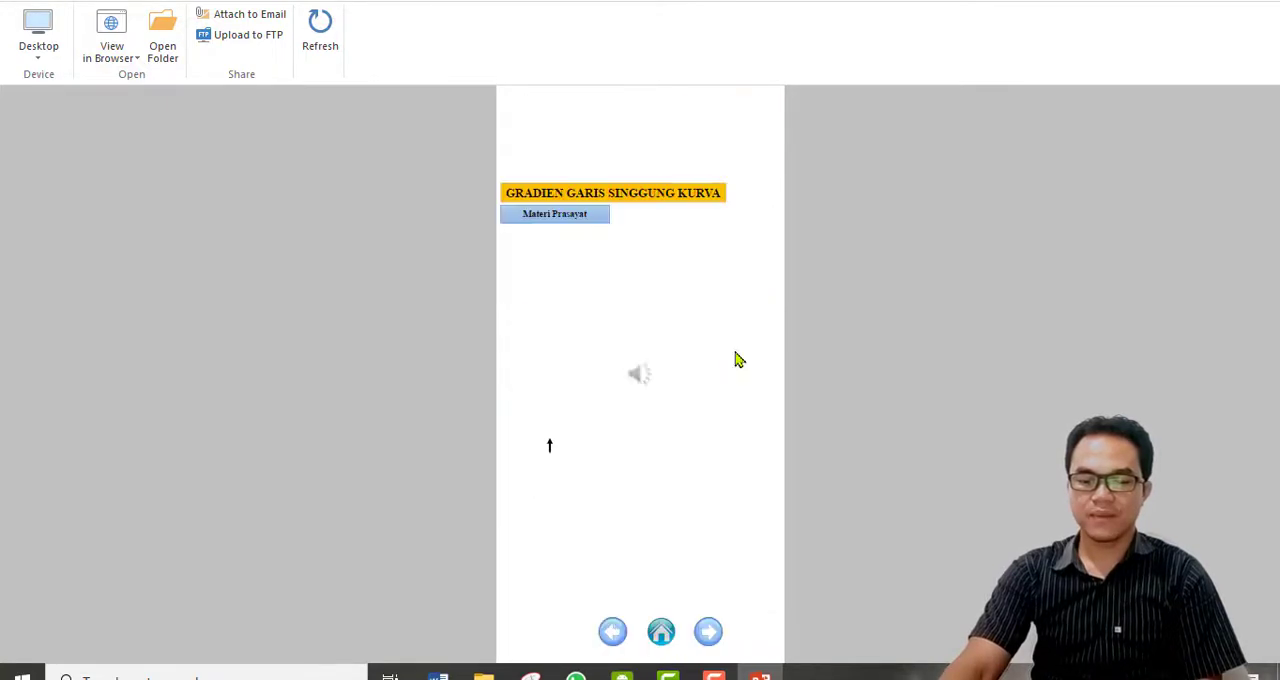
left_click(660, 632)
left_click(596, 338)
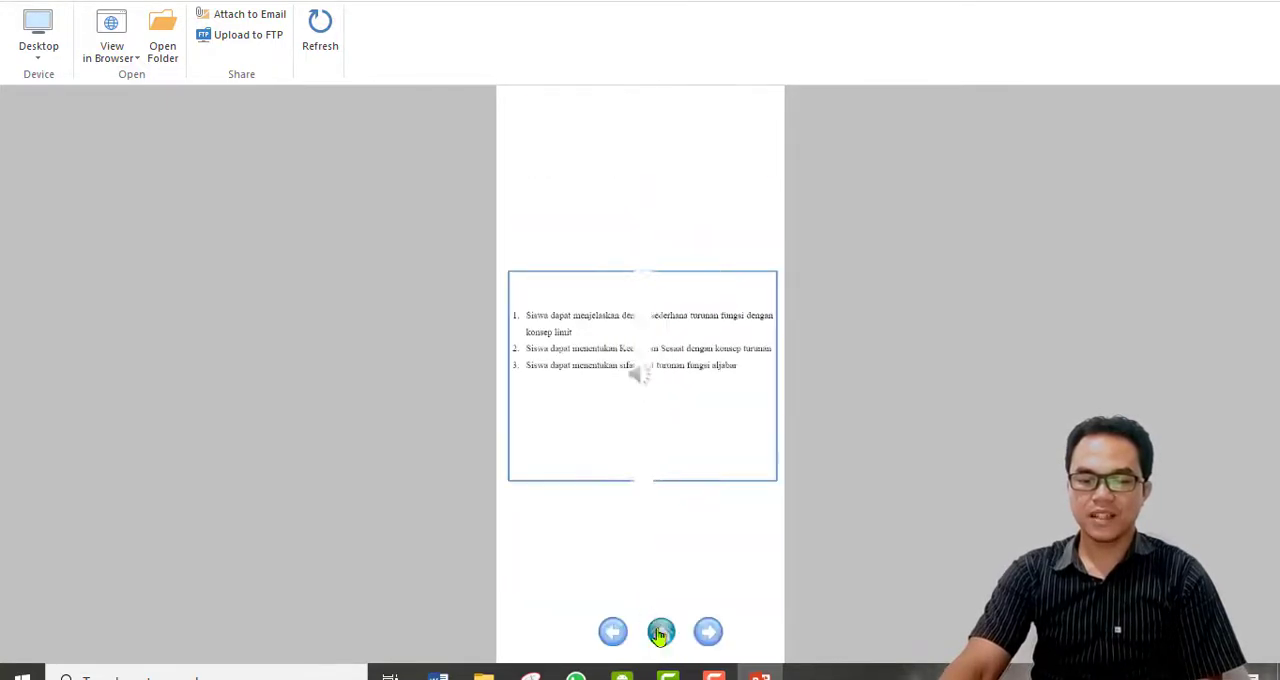
left_click(660, 632)
left_click(679, 576)
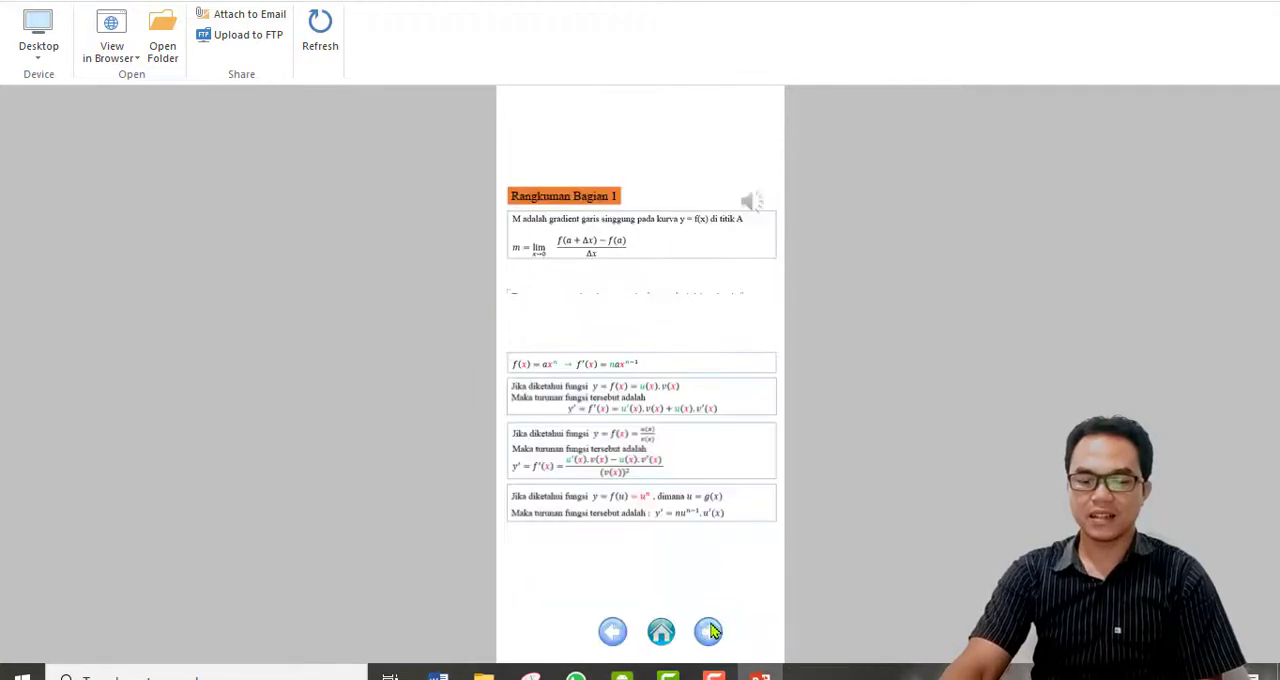
left_click(710, 630)
left_click(611, 638)
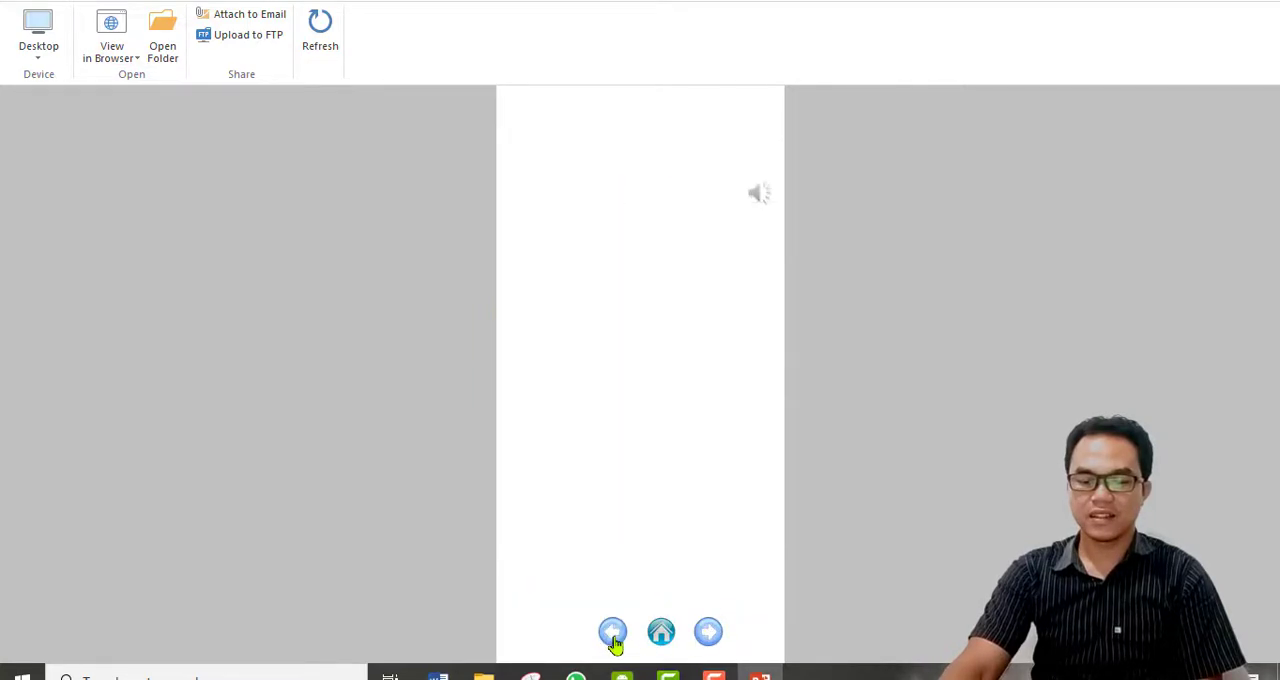
left_click(664, 635)
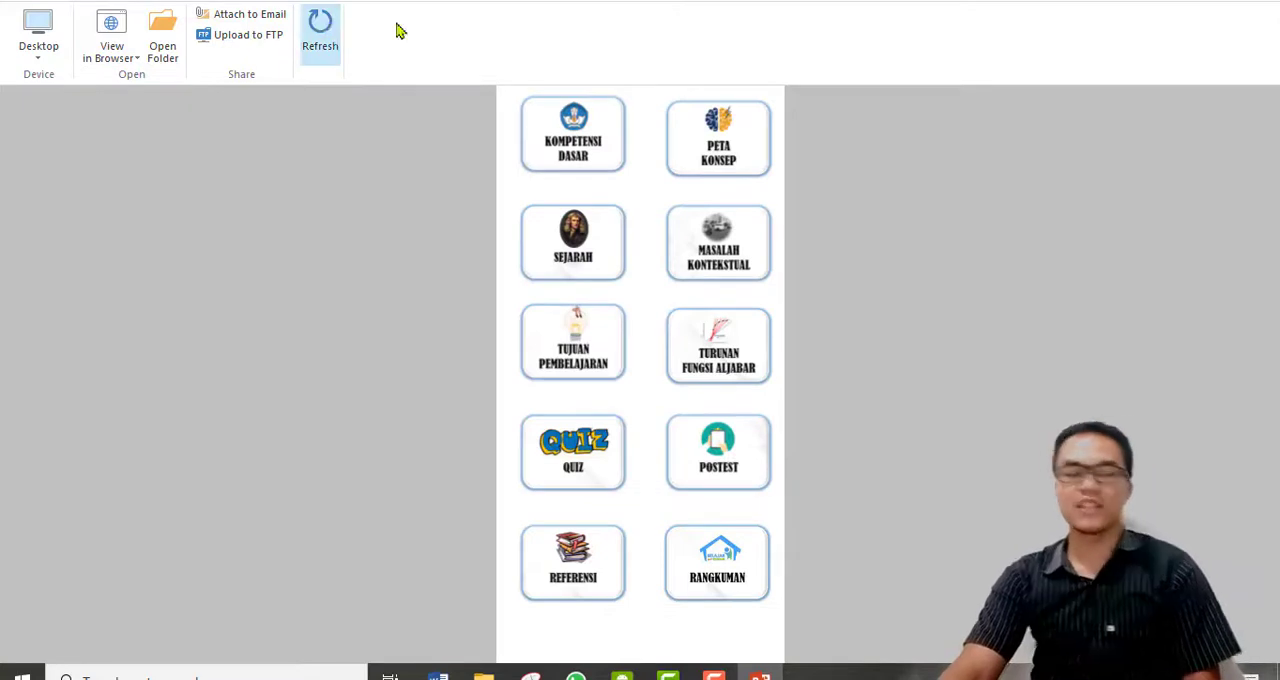
Close the published preview and the presentation, saving its changes.
left_click(1260, 8)
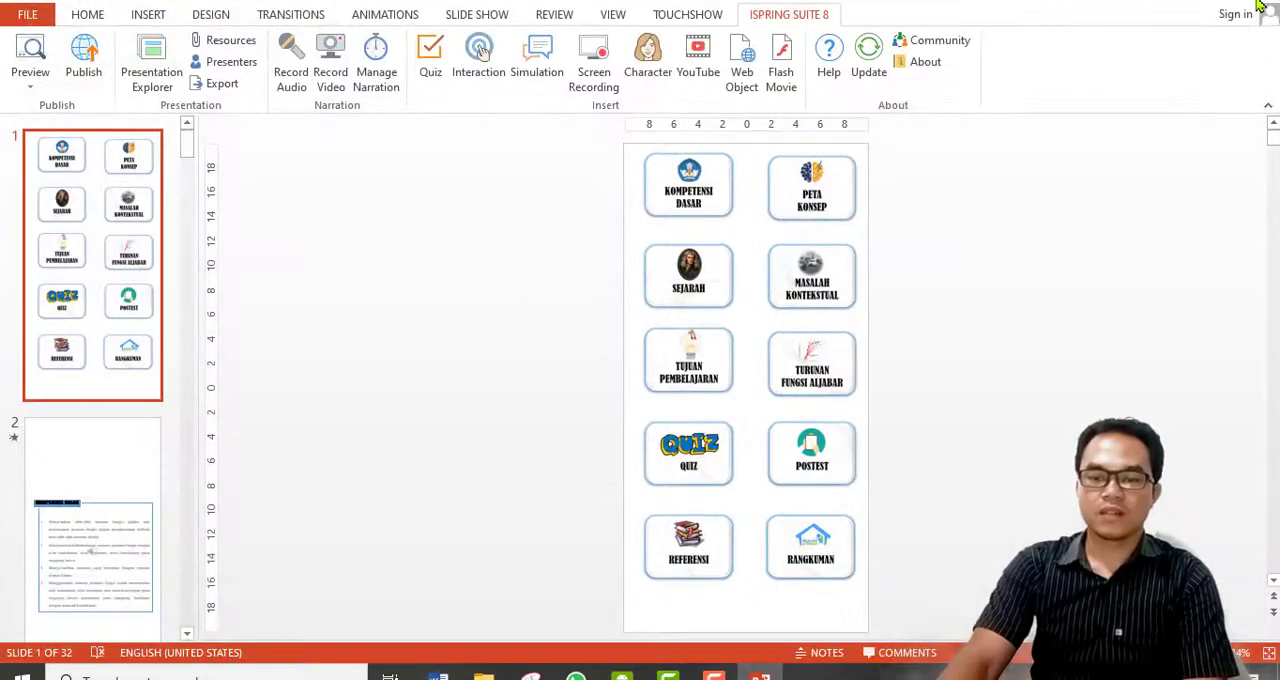
left_click(1260, 8)
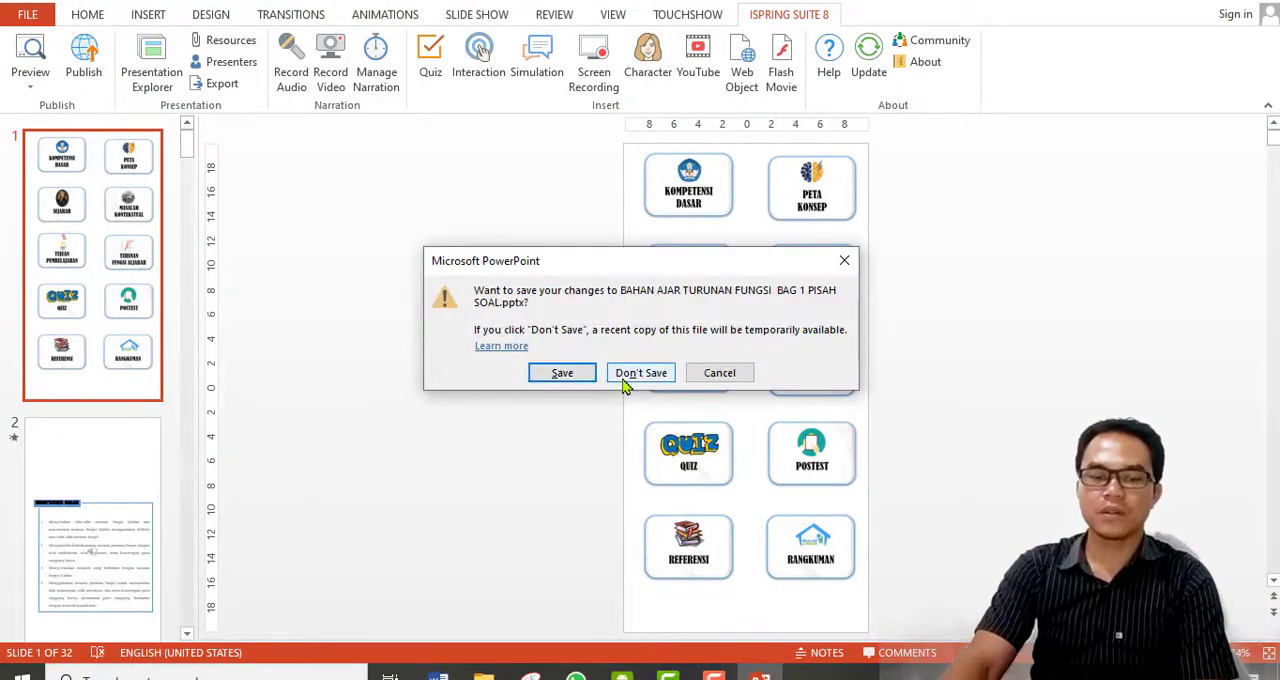
left_click(560, 374)
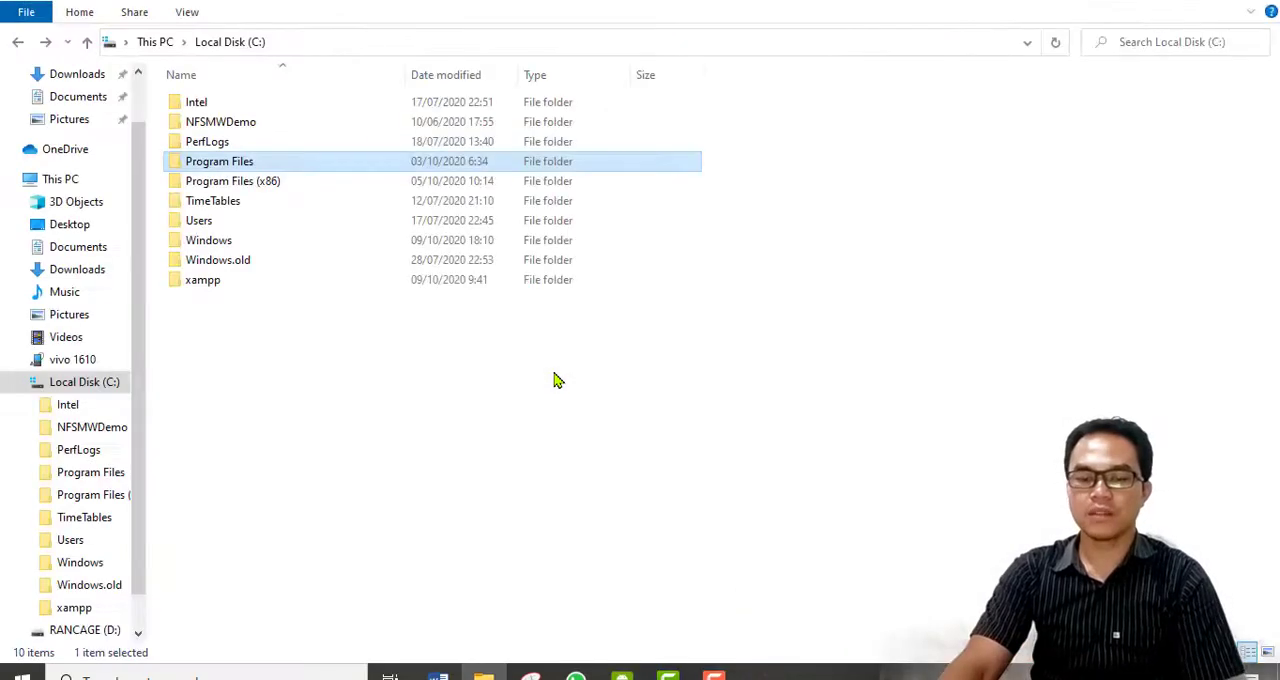
In File Explorer, open the BAHAN AJAR TURUNAN FUNGSI (Web) folder inside ICON on drive D to view the published files.
left_click(390, 388)
left_click_drag(137, 391, 135, 437)
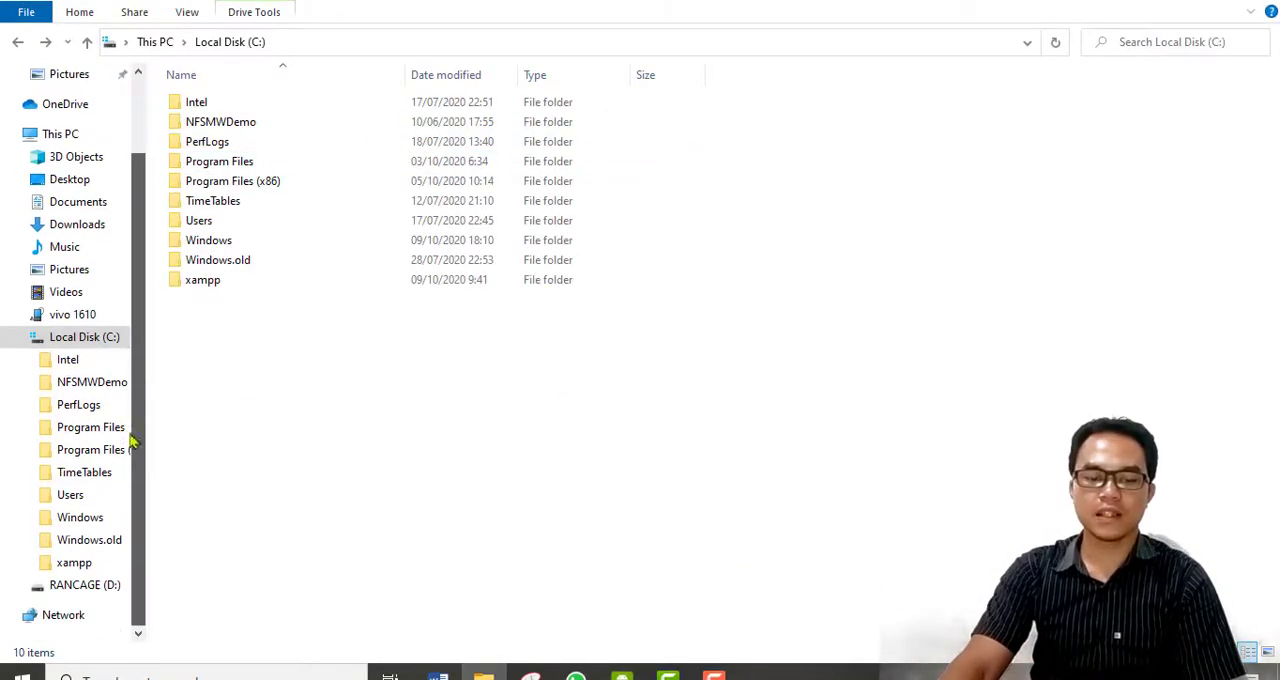
left_click(85, 585)
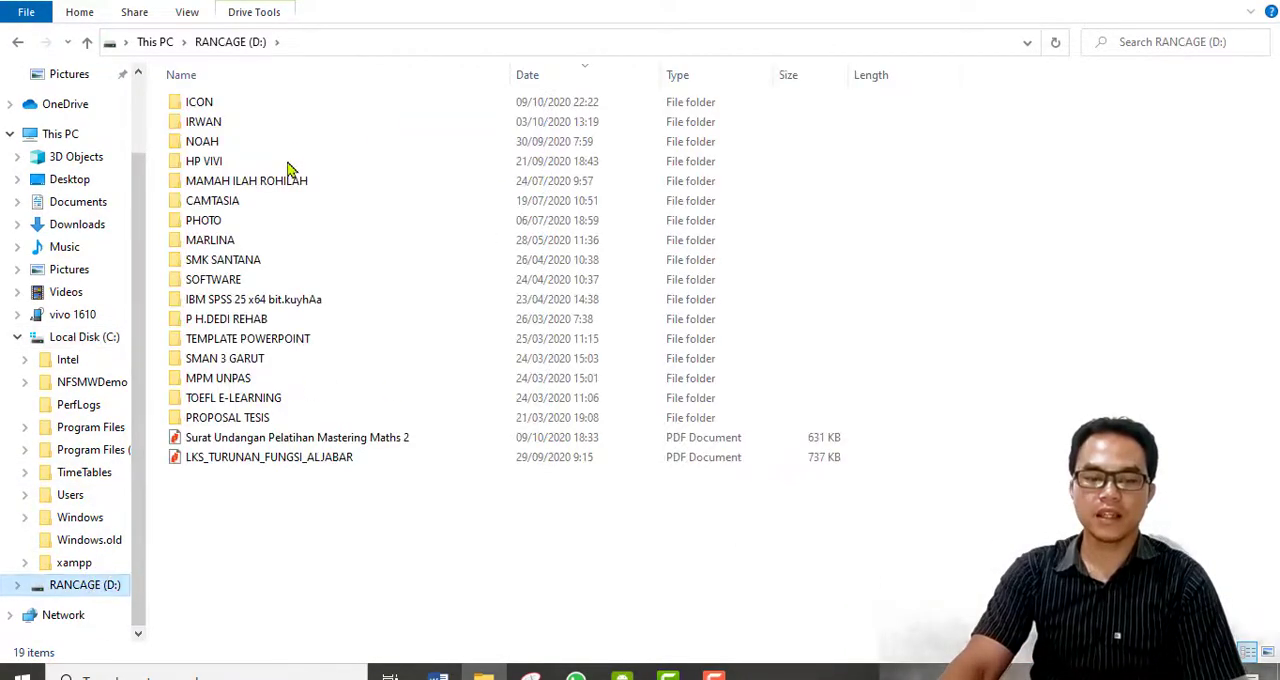
double_click(271, 113)
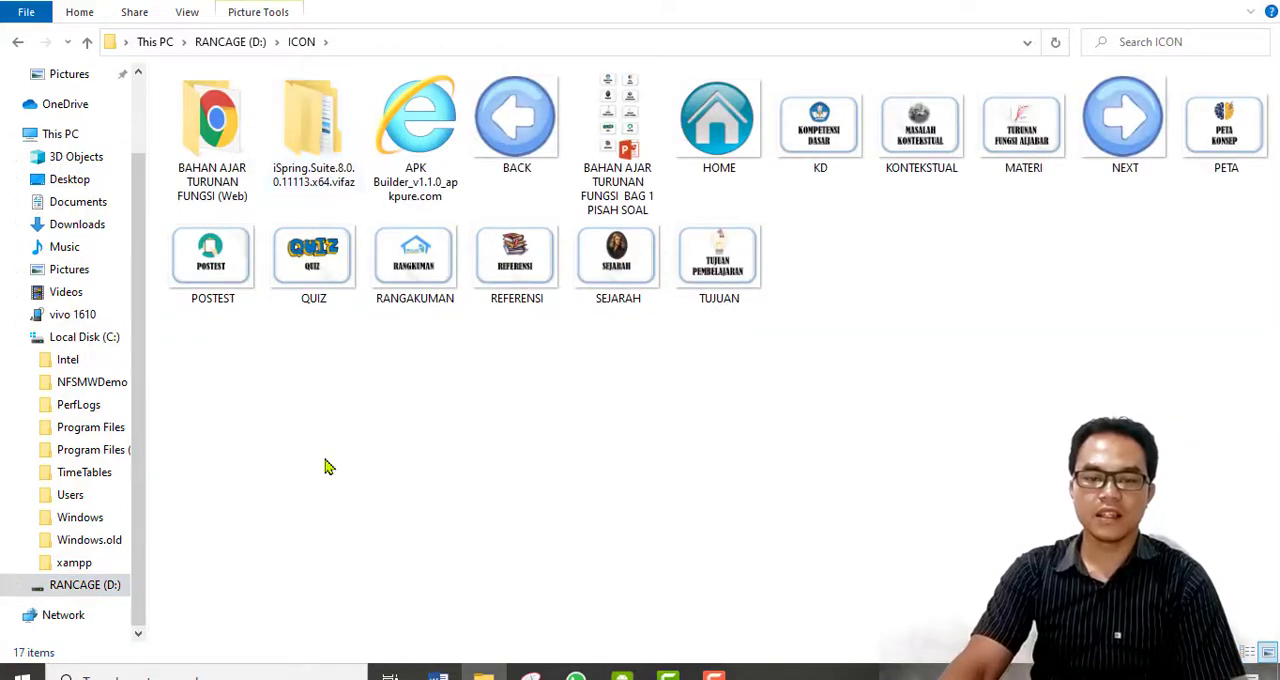
double_click(218, 204)
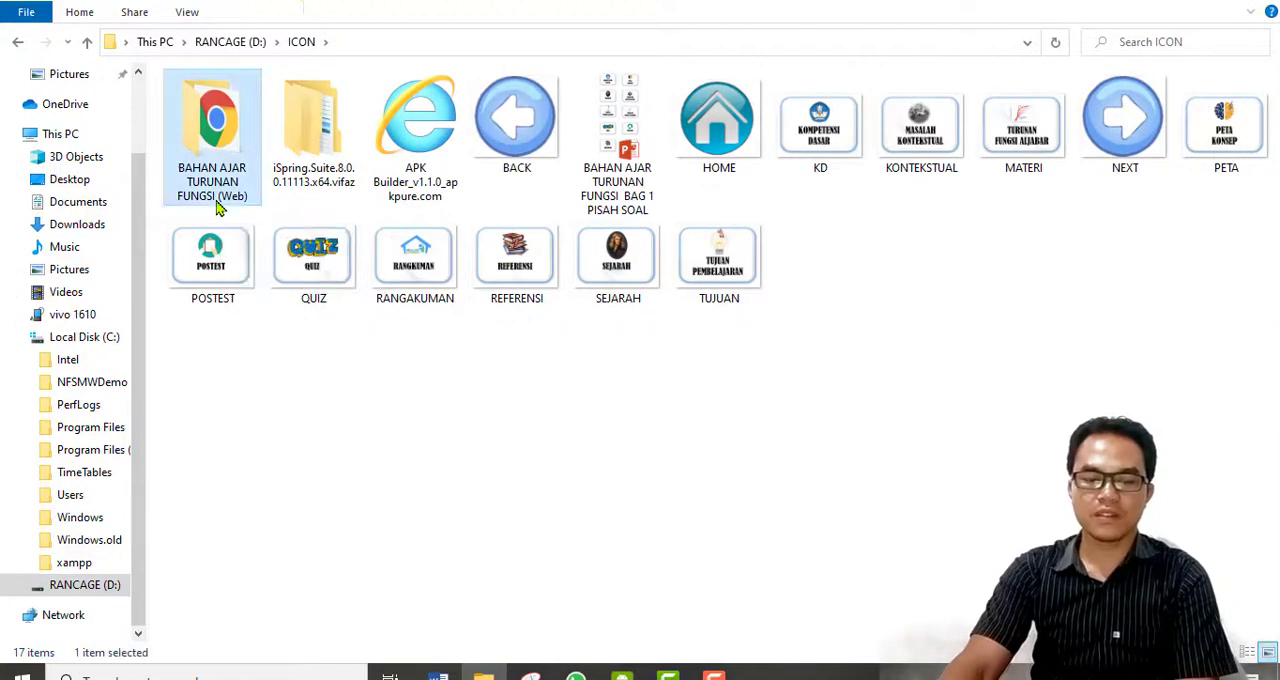
Return to the ICON folder, put File Explorer away and launch Website 2 APK Builder Pro from the desktop.
left_click(17, 42)
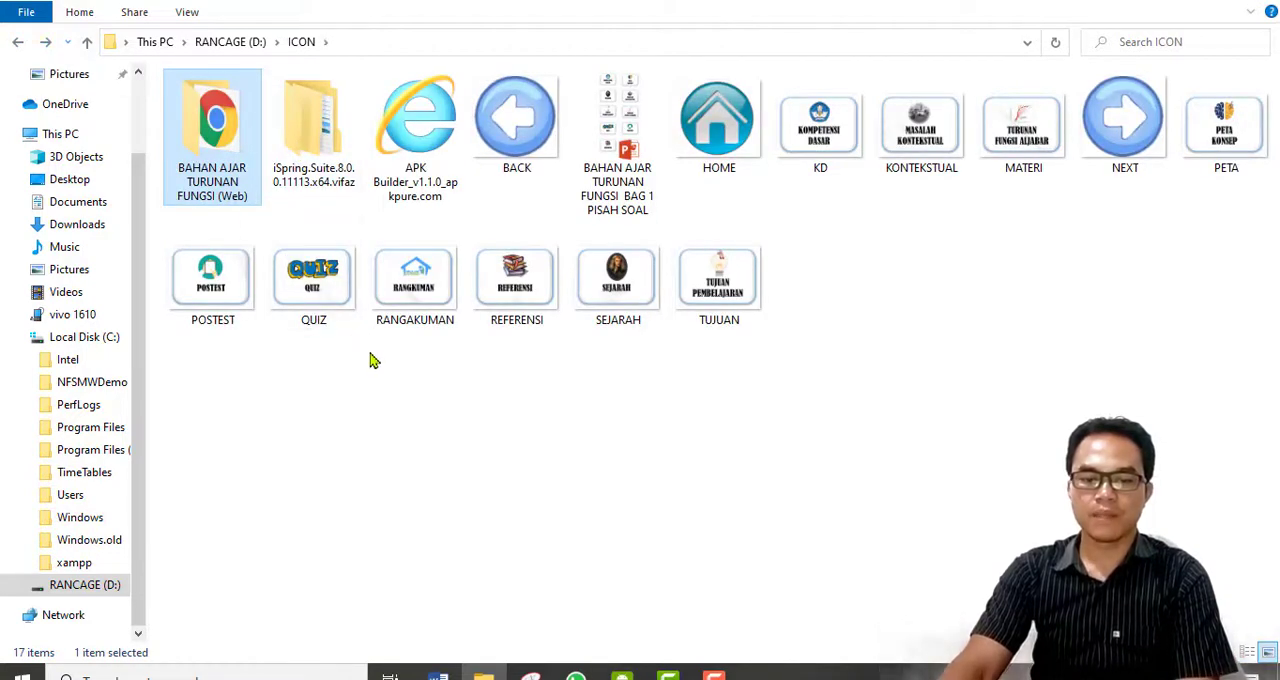
left_click(371, 359)
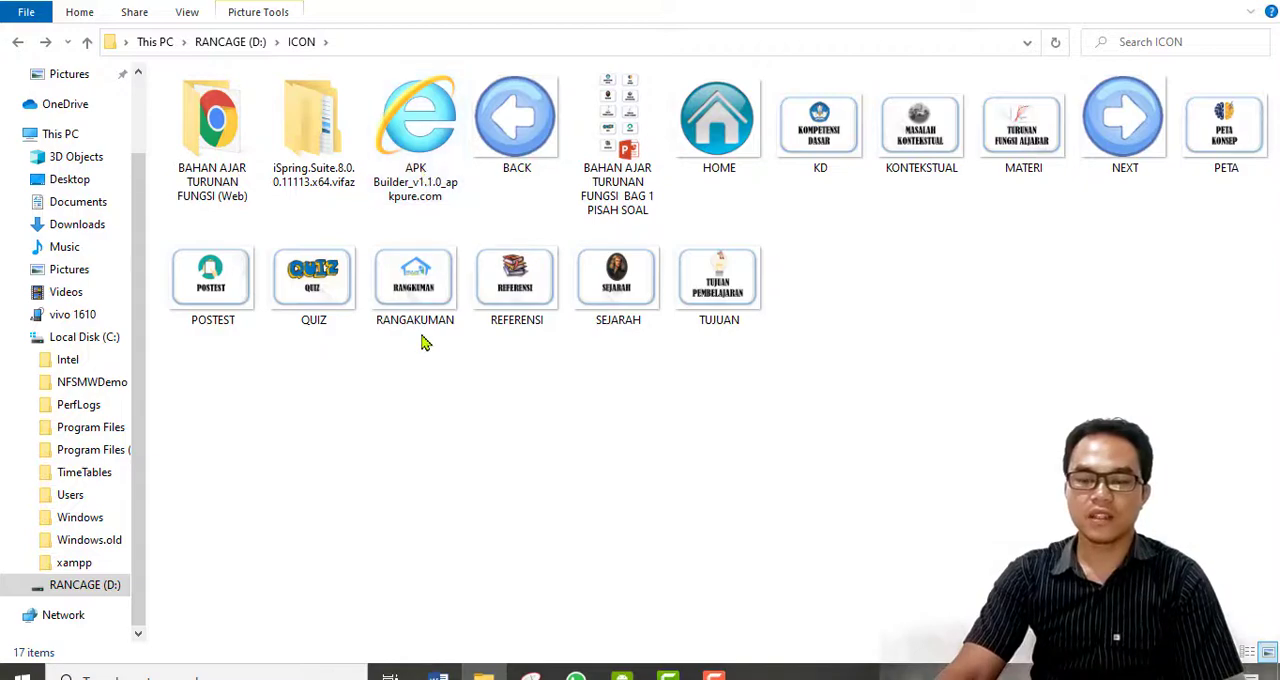
left_click(1257, 4)
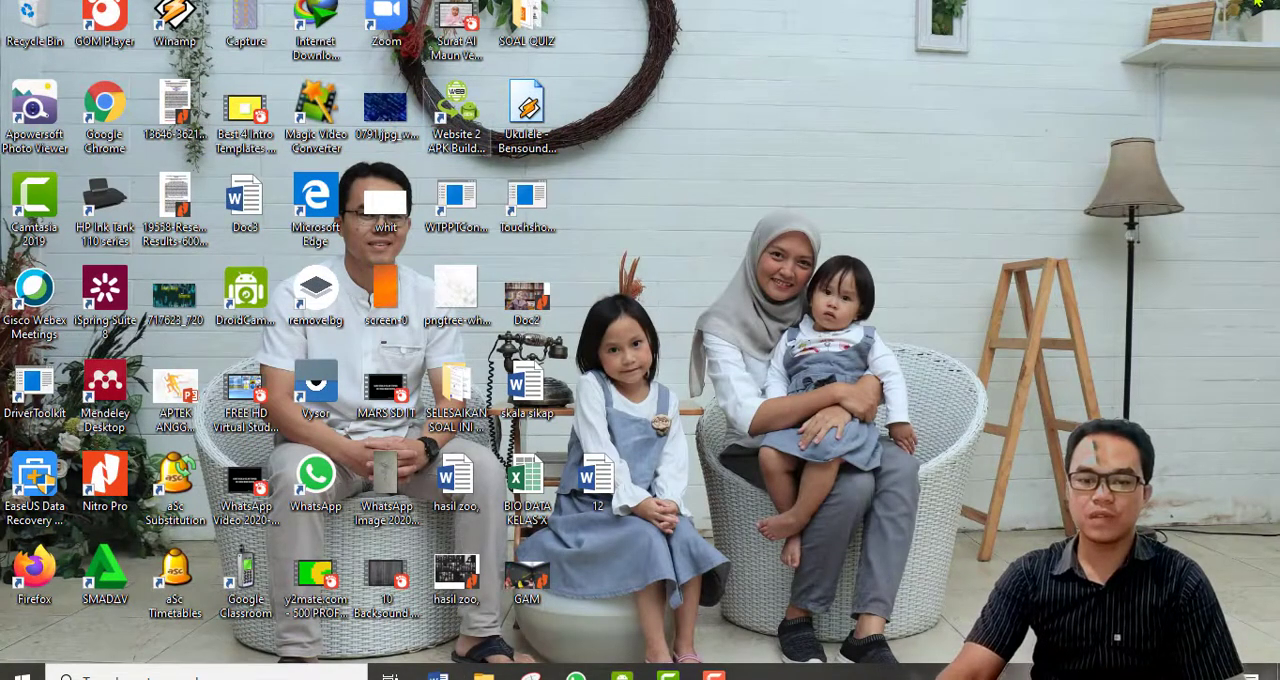
left_click(465, 136)
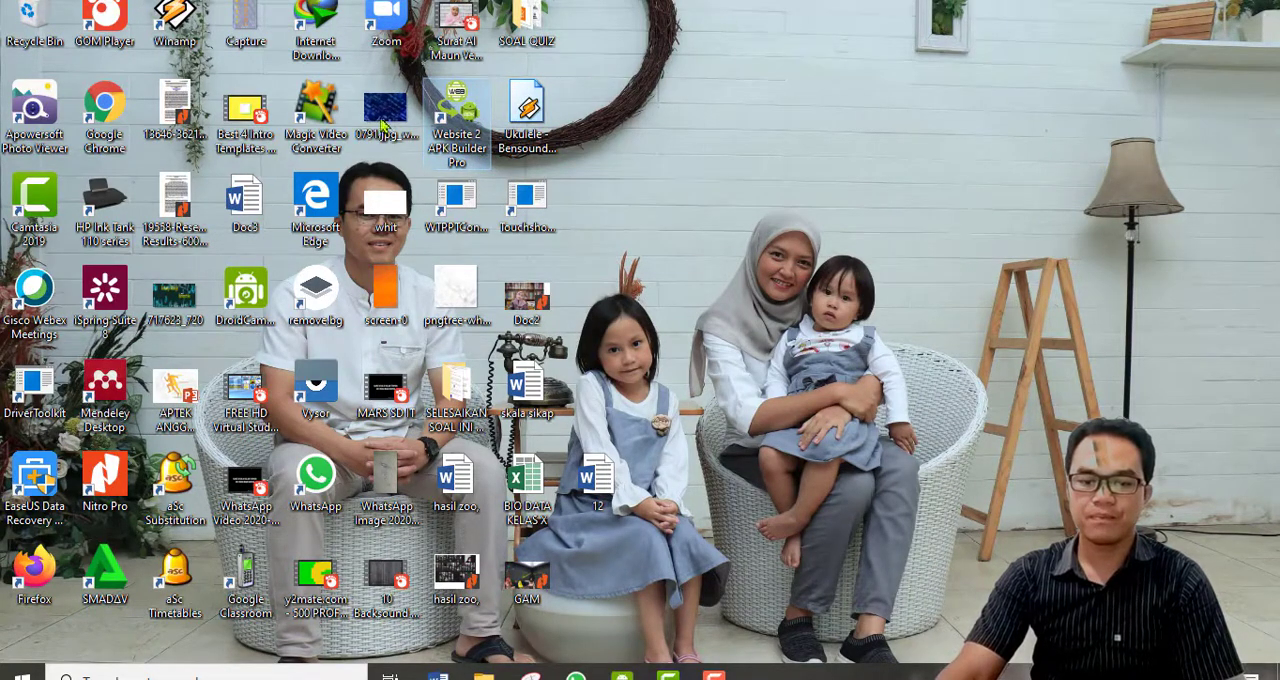
double_click(466, 122)
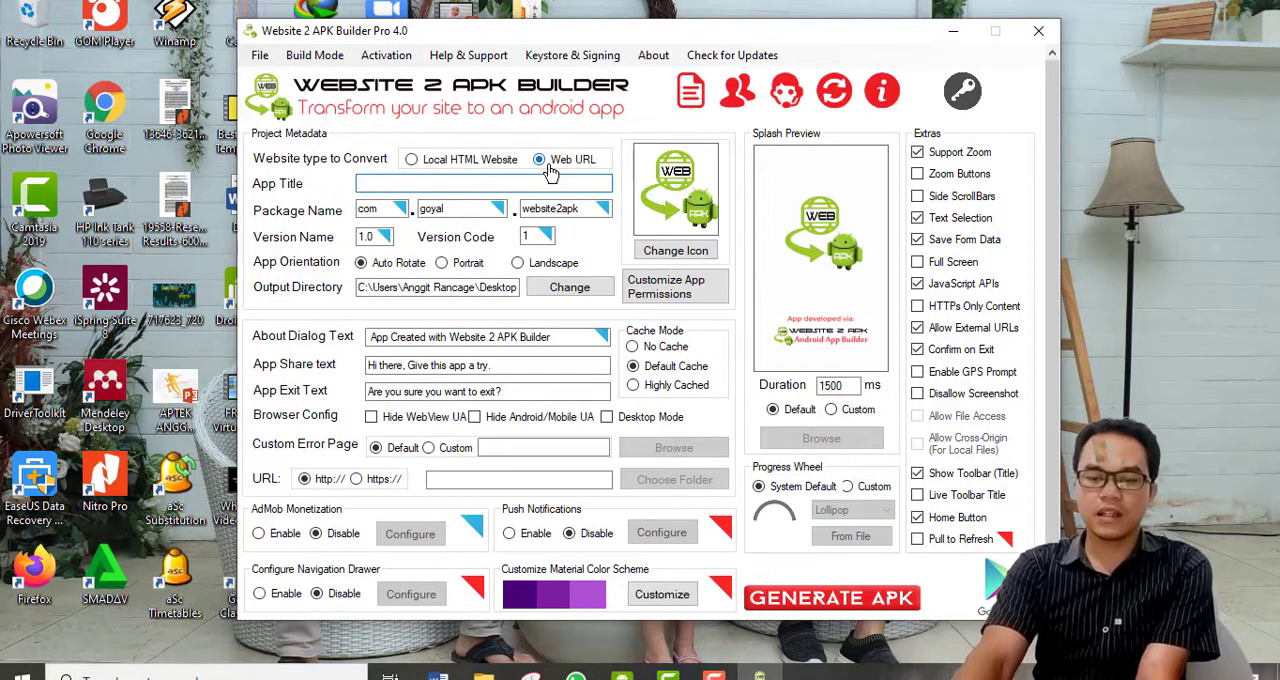
Set the website type to Local HTML Website and enter TURUNAN FUNGSI as the app title.
left_click(437, 168)
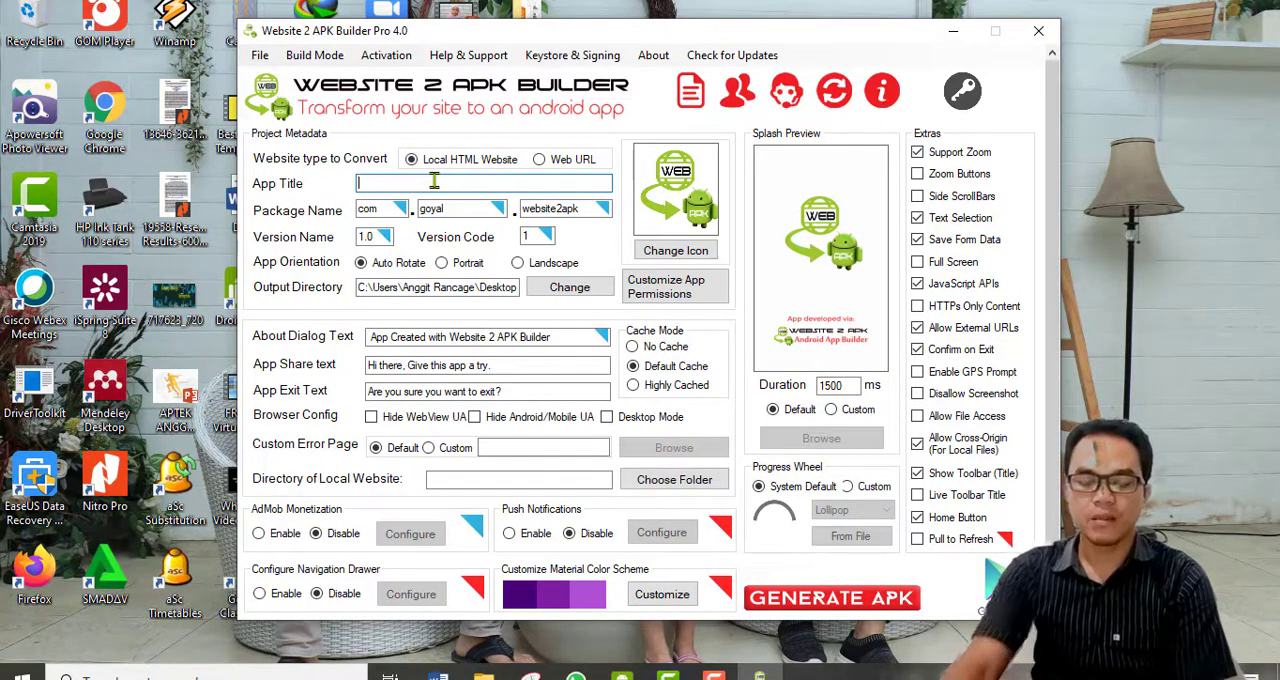
left_click(434, 180)
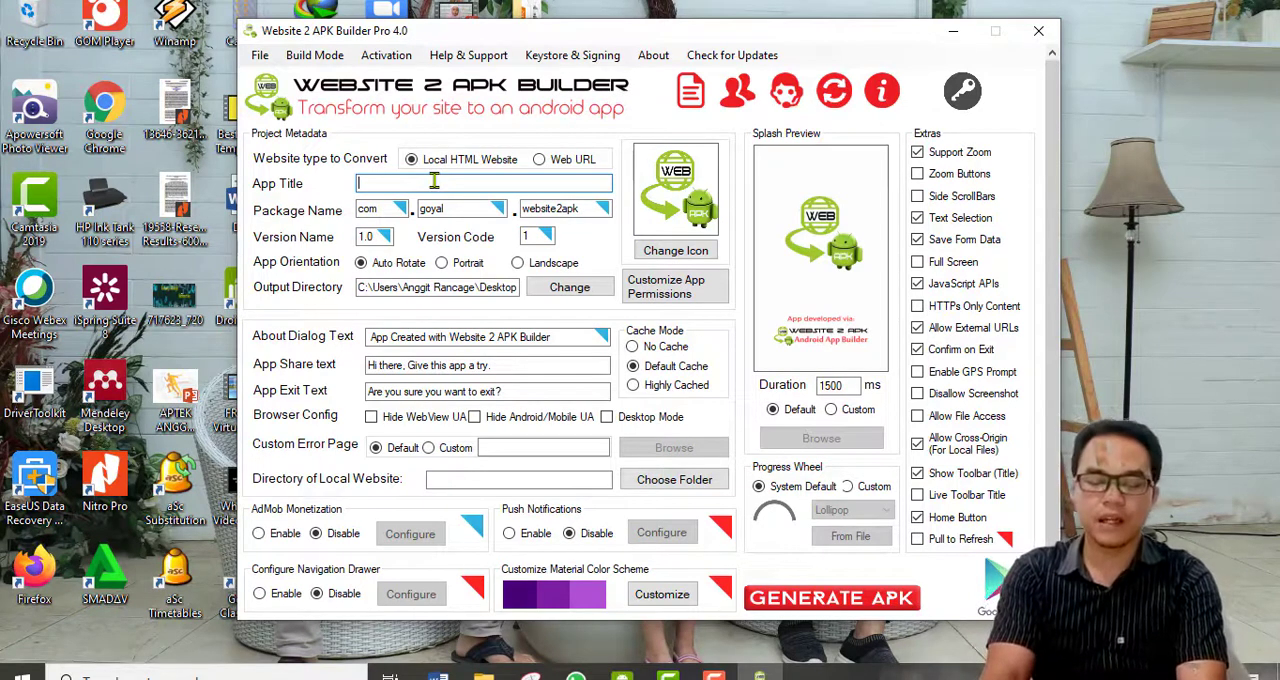
type("TUR")
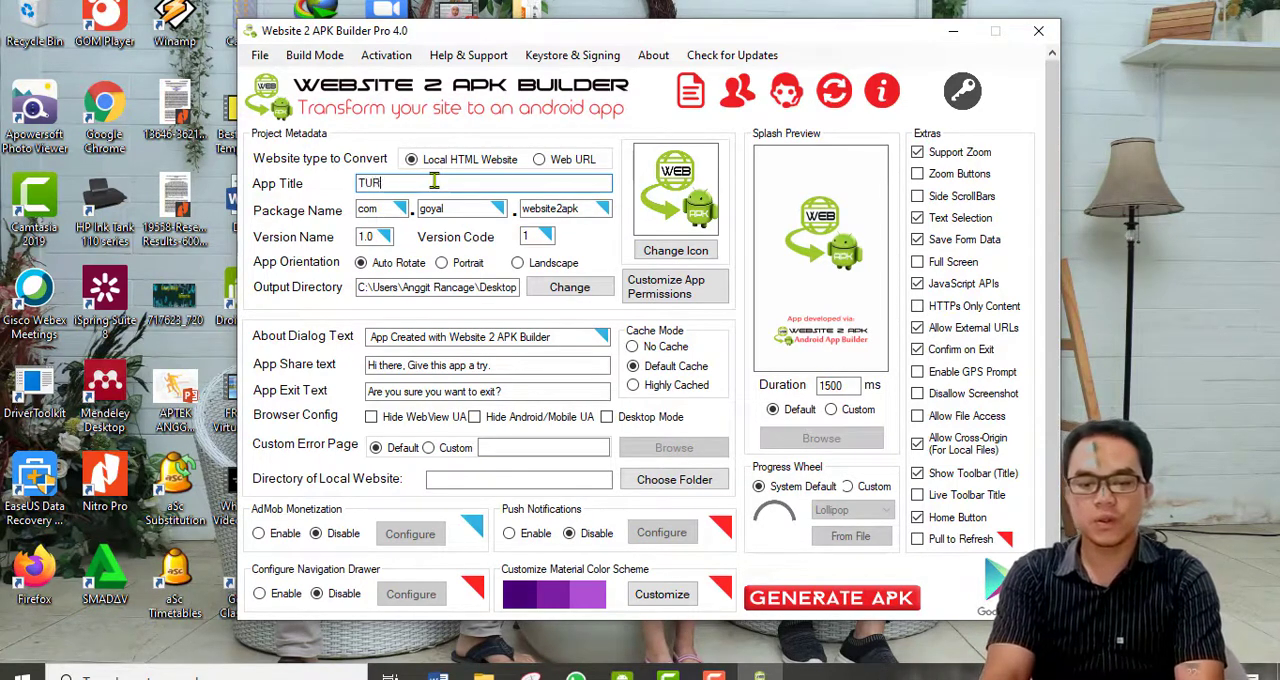
type("UNAN UNGSI")
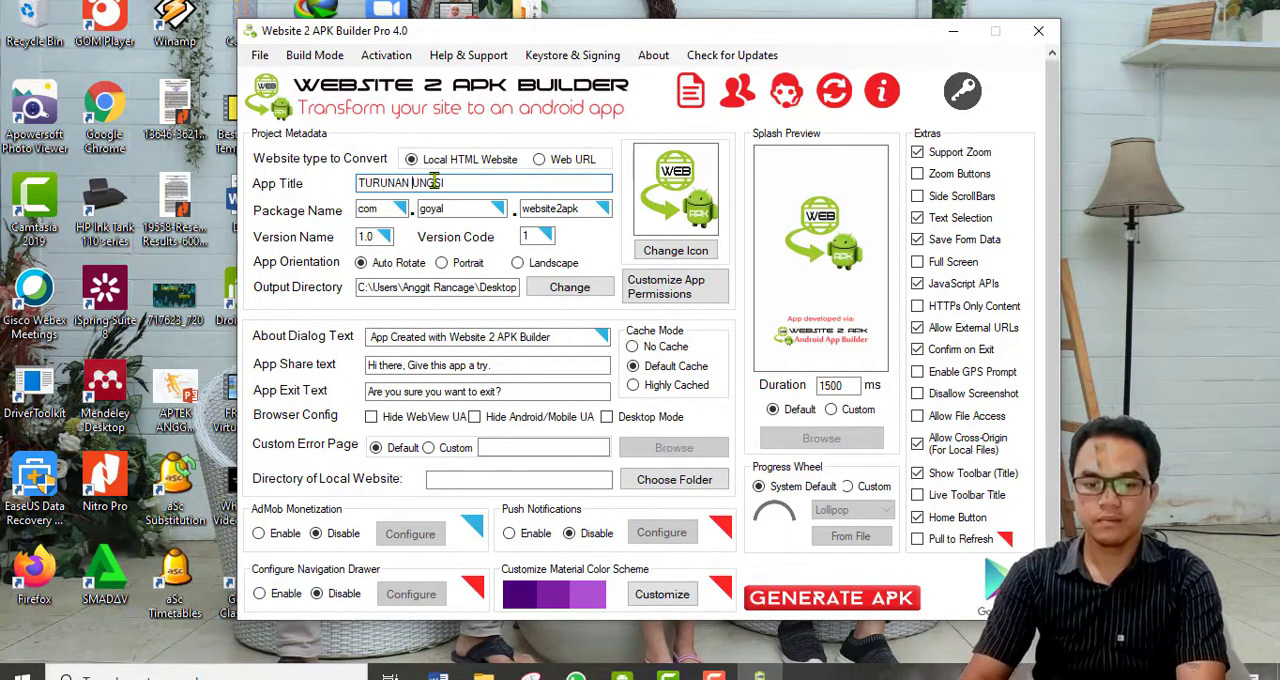
type("F")
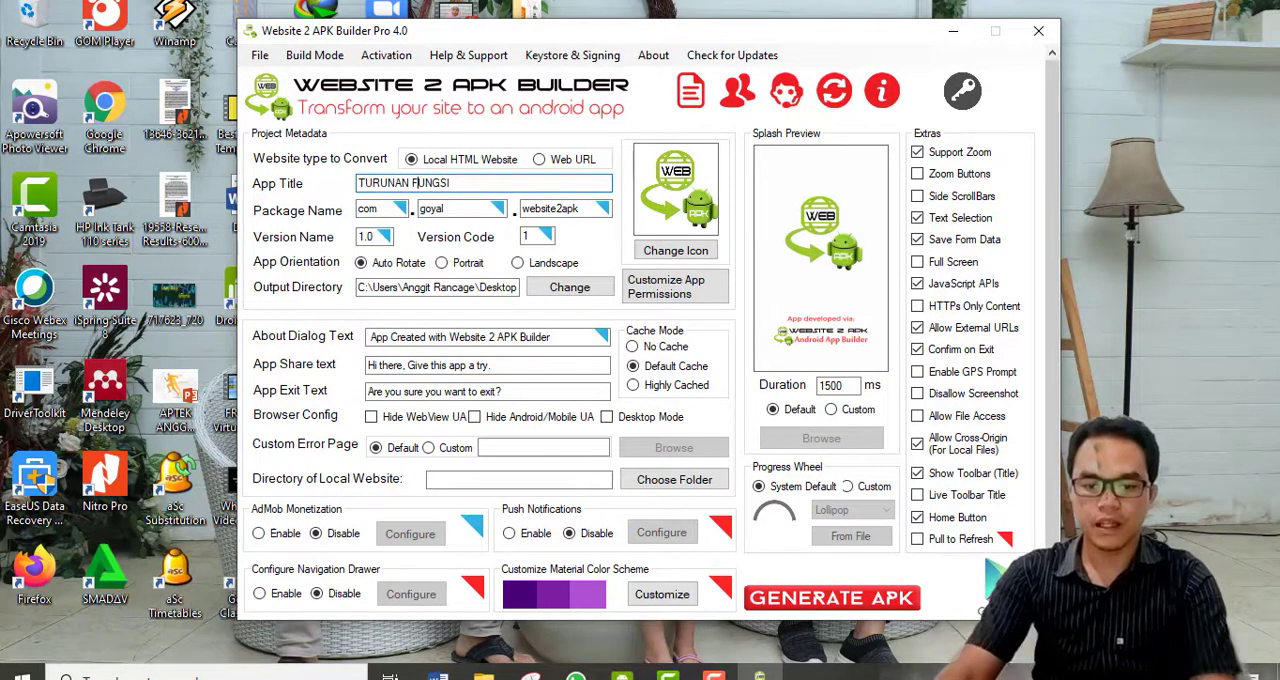
Set the output directory to the ICON folder on drive RANCAGE (D:).
left_click(555, 291)
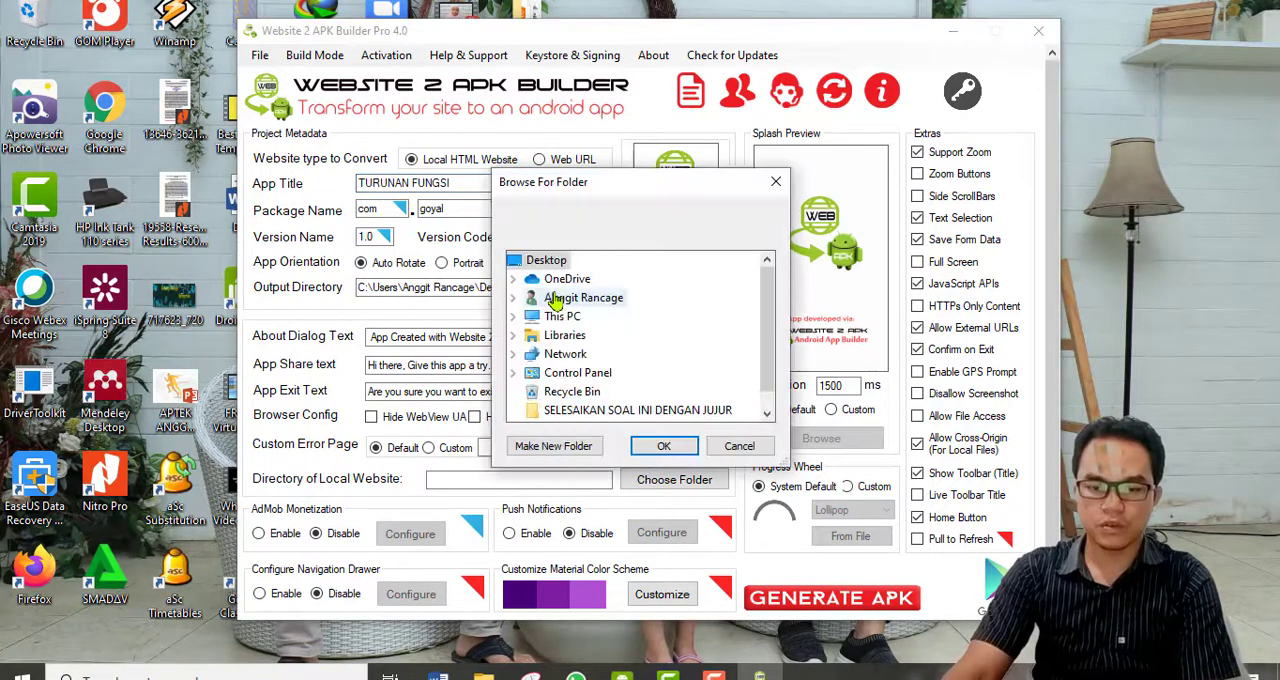
scroll(555, 393, "down", 1)
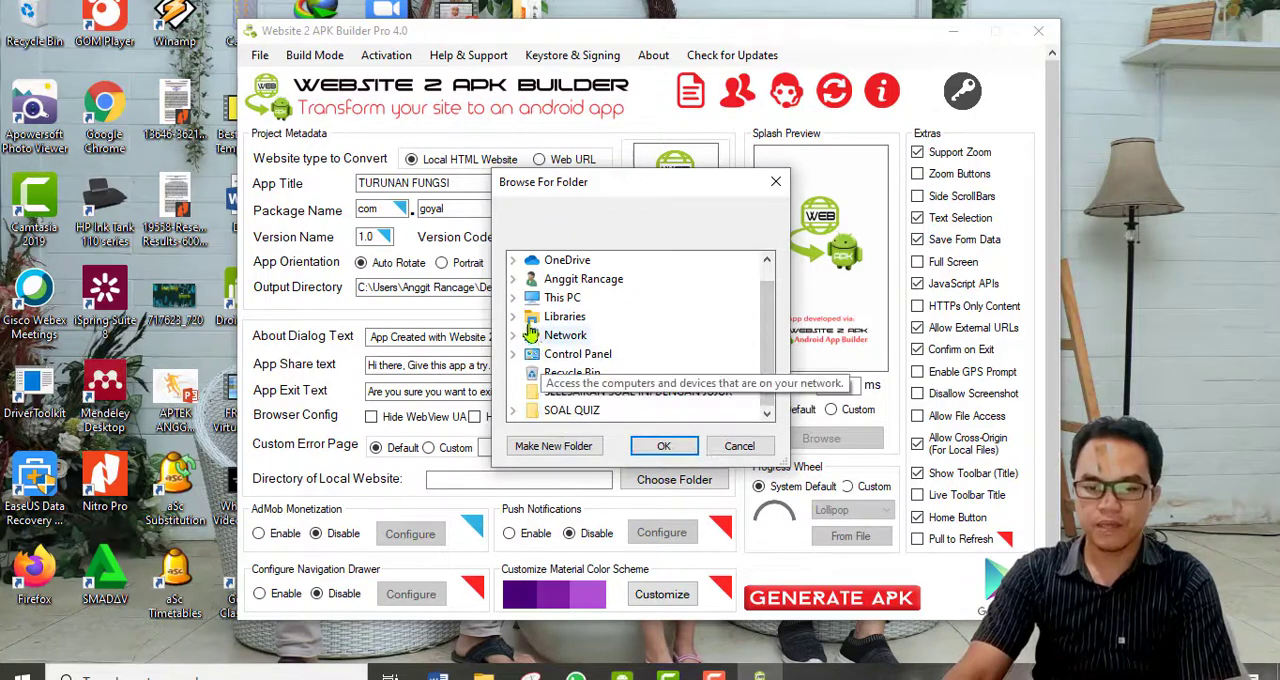
left_click(512, 299)
scroll(545, 395, "down", 3)
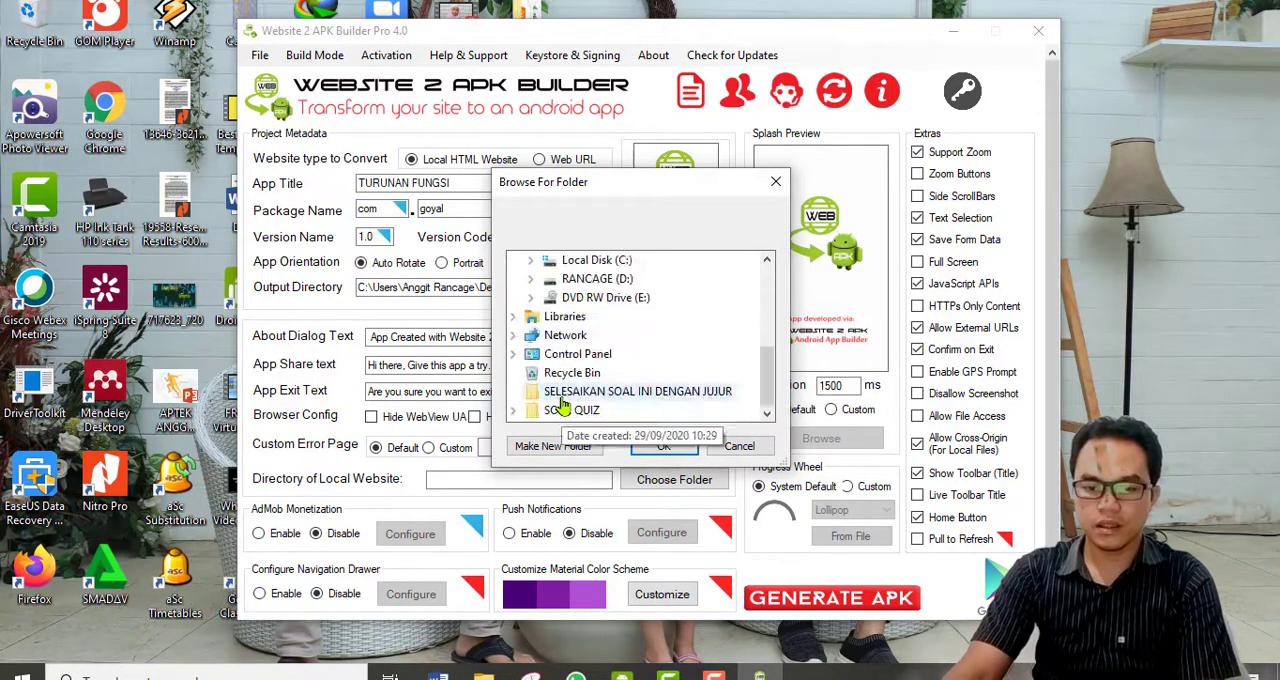
double_click(592, 281)
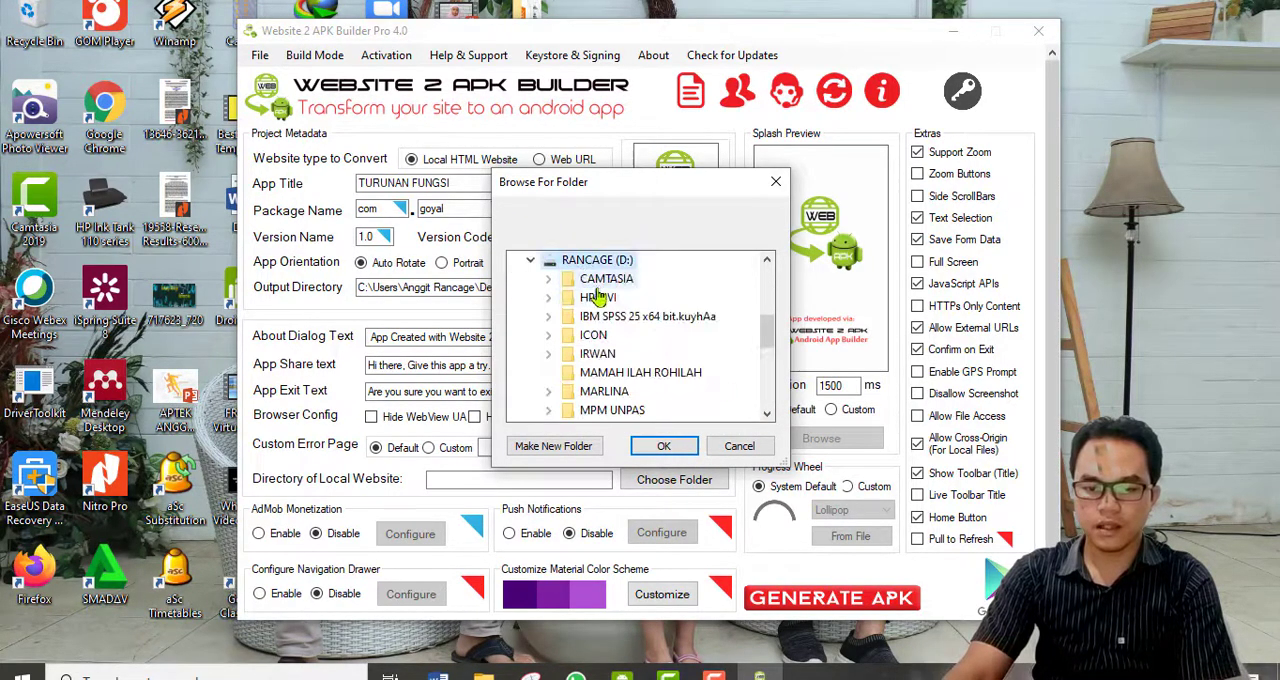
double_click(610, 336)
left_click(659, 448)
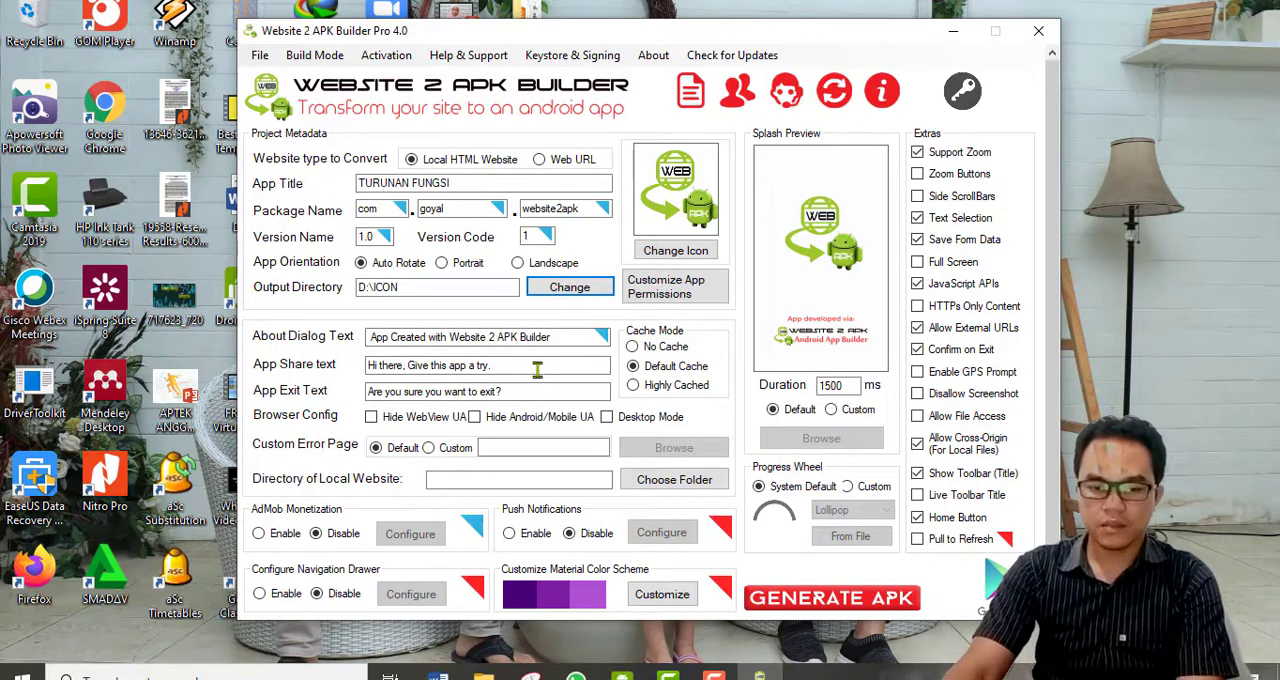
Replace the app share text with MASUK and the app exit text with KELUAR.
left_click_drag(537, 370, 335, 365)
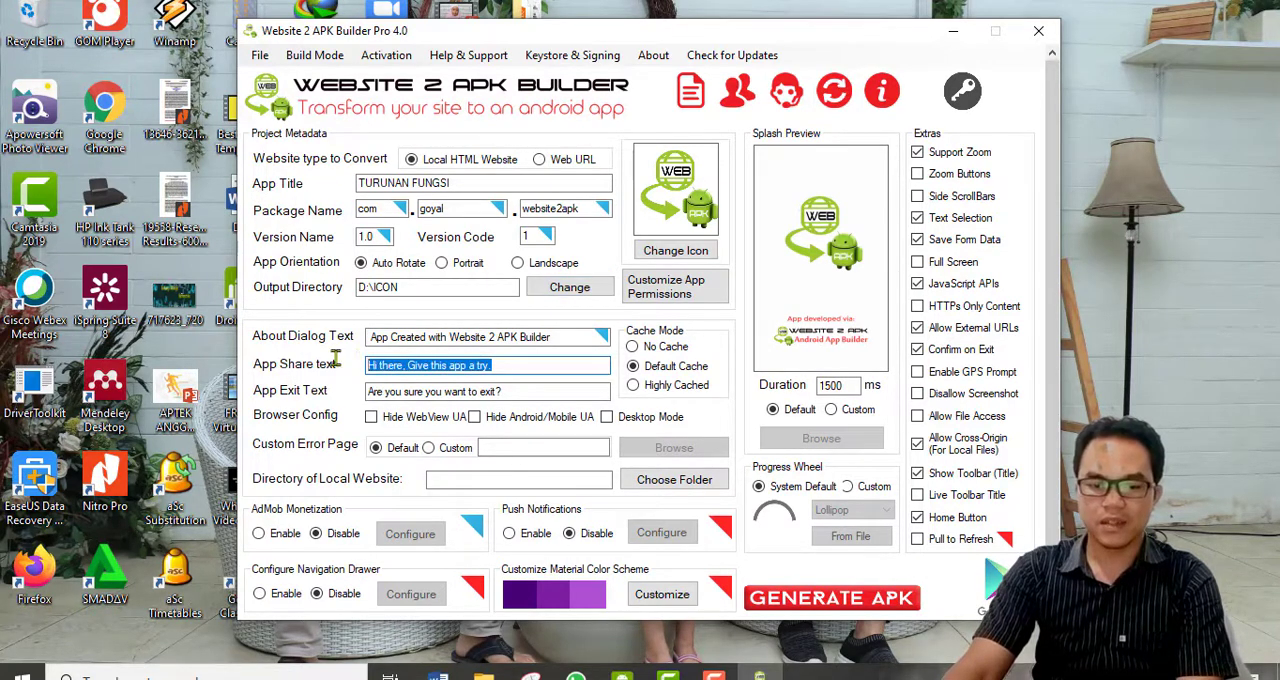
type("MASUK")
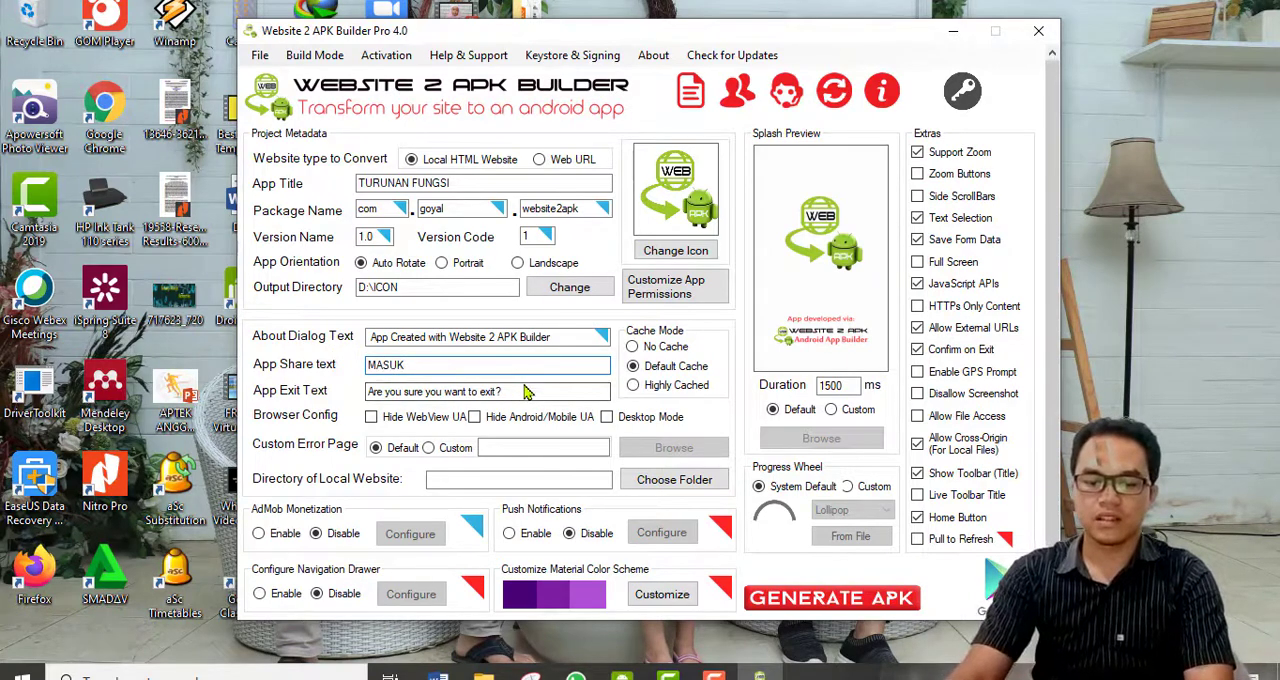
left_click_drag(508, 391, 240, 398)
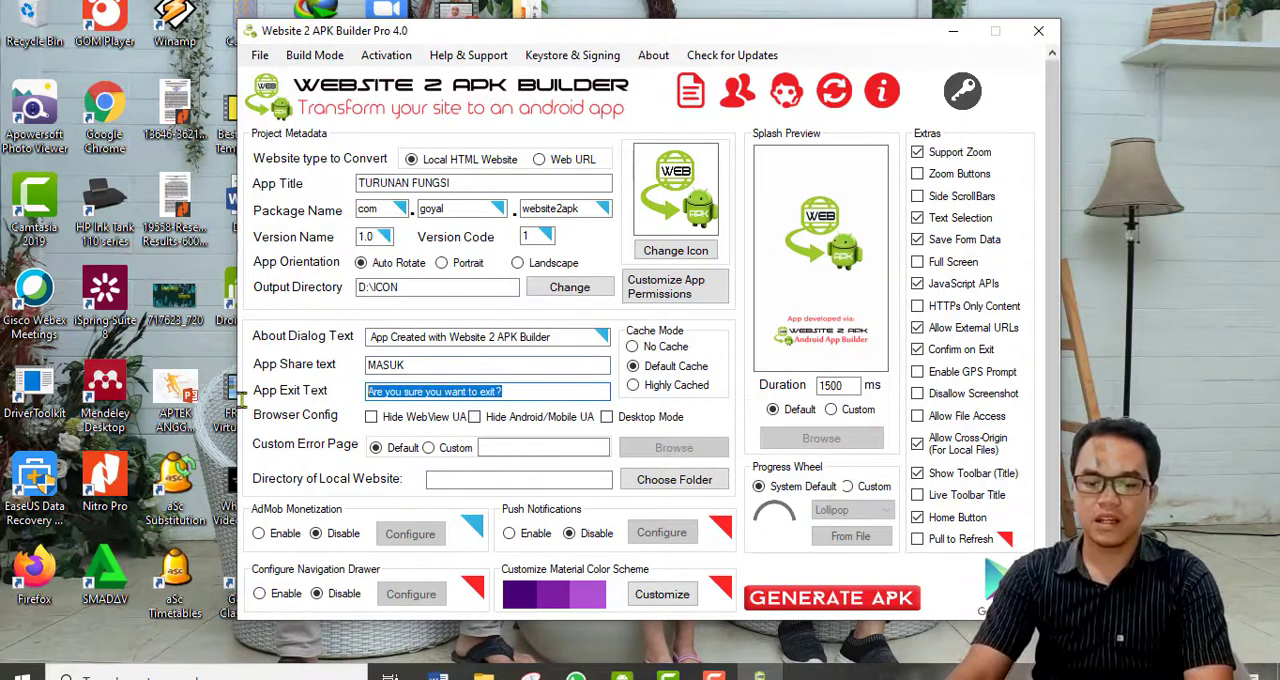
type("KEL")
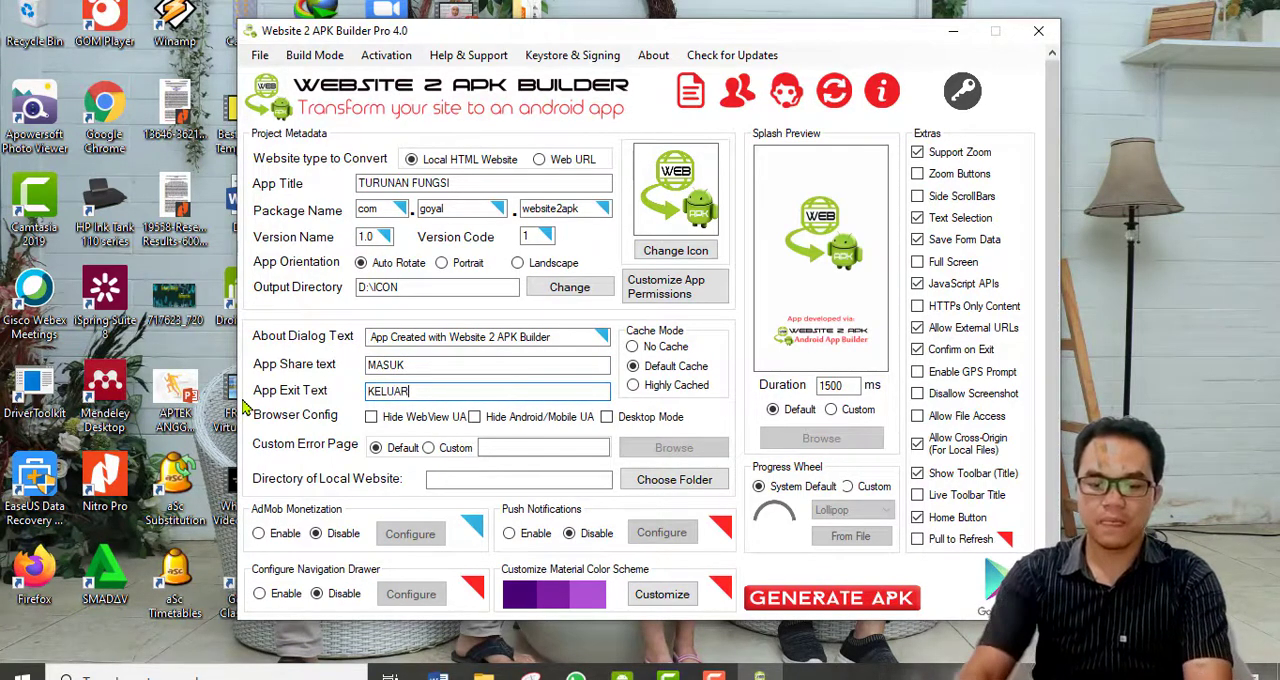
type("UAR")
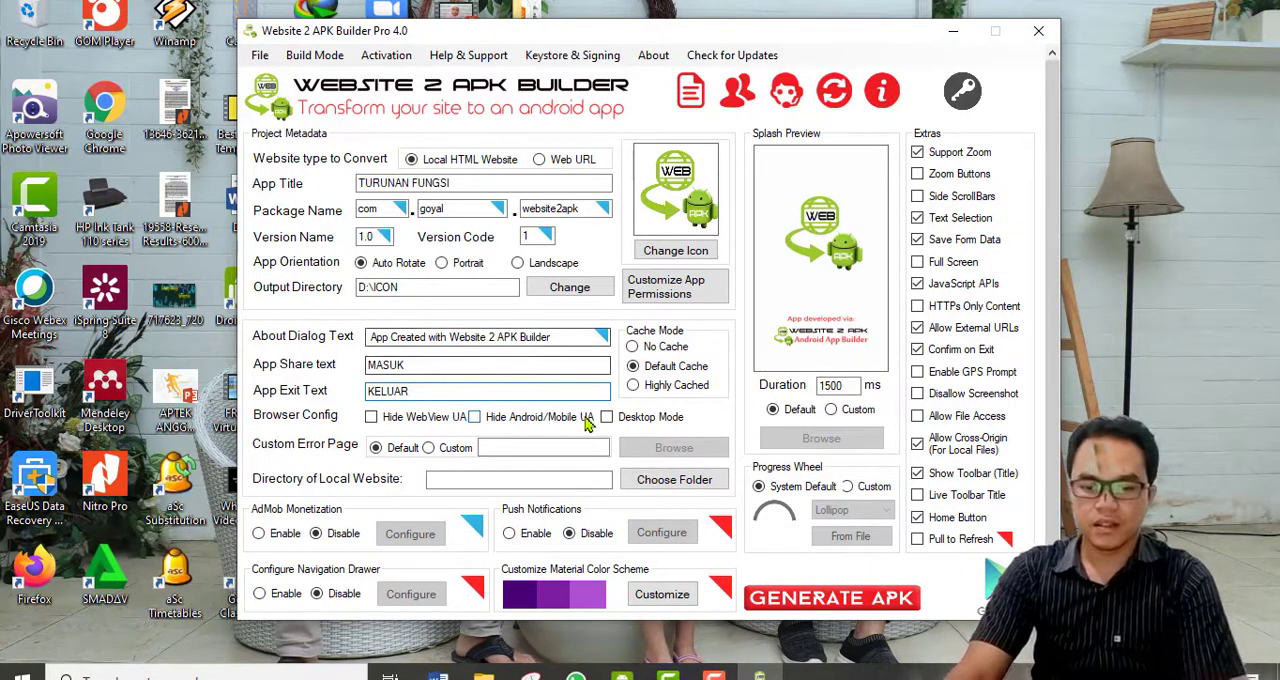
left_click(672, 256)
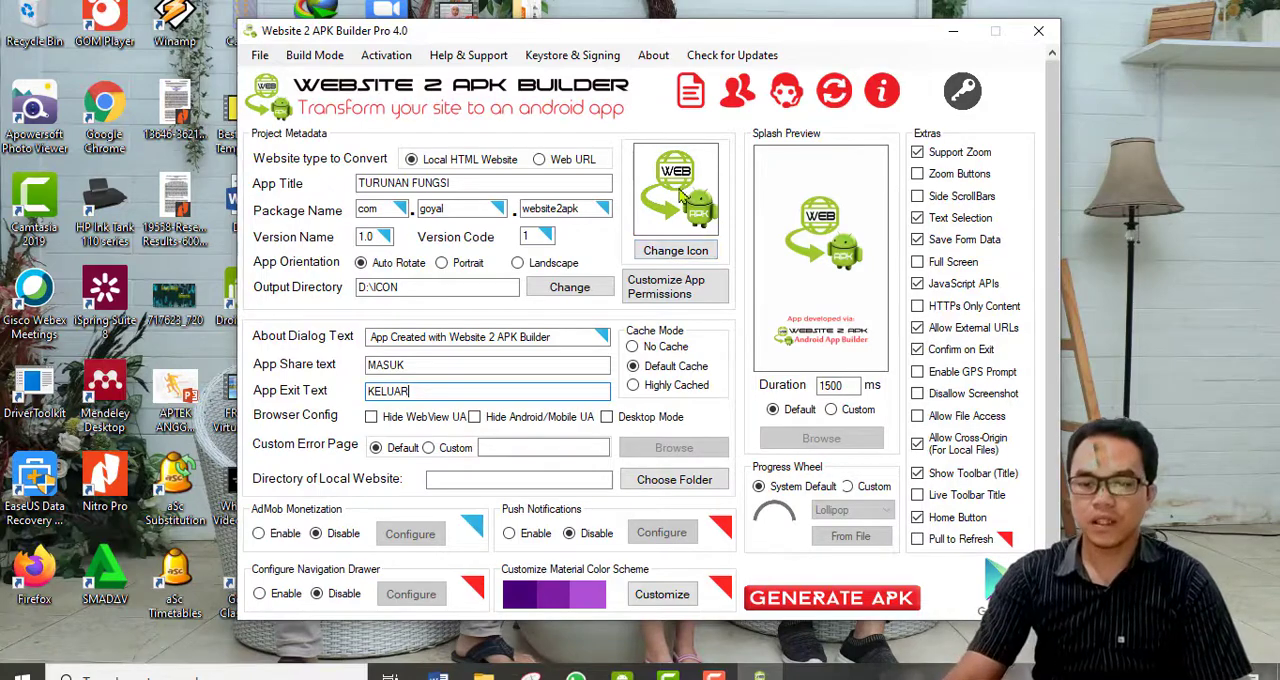
left_click(679, 257)
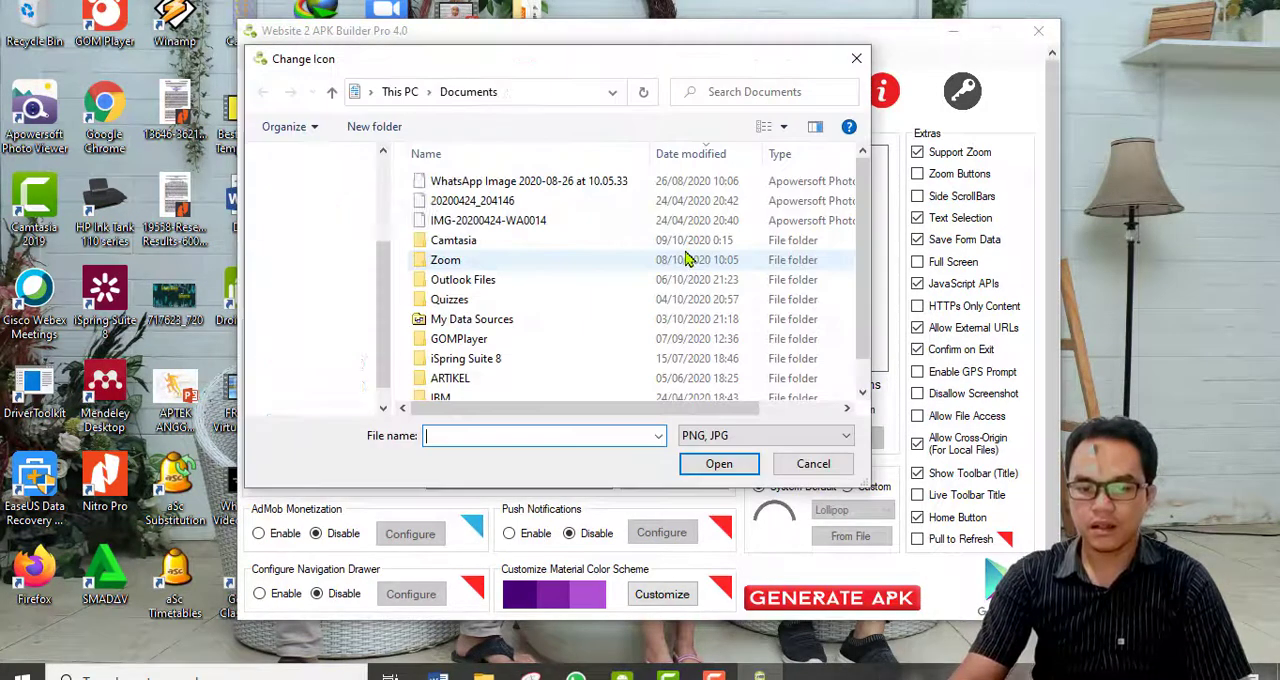
left_click(811, 460)
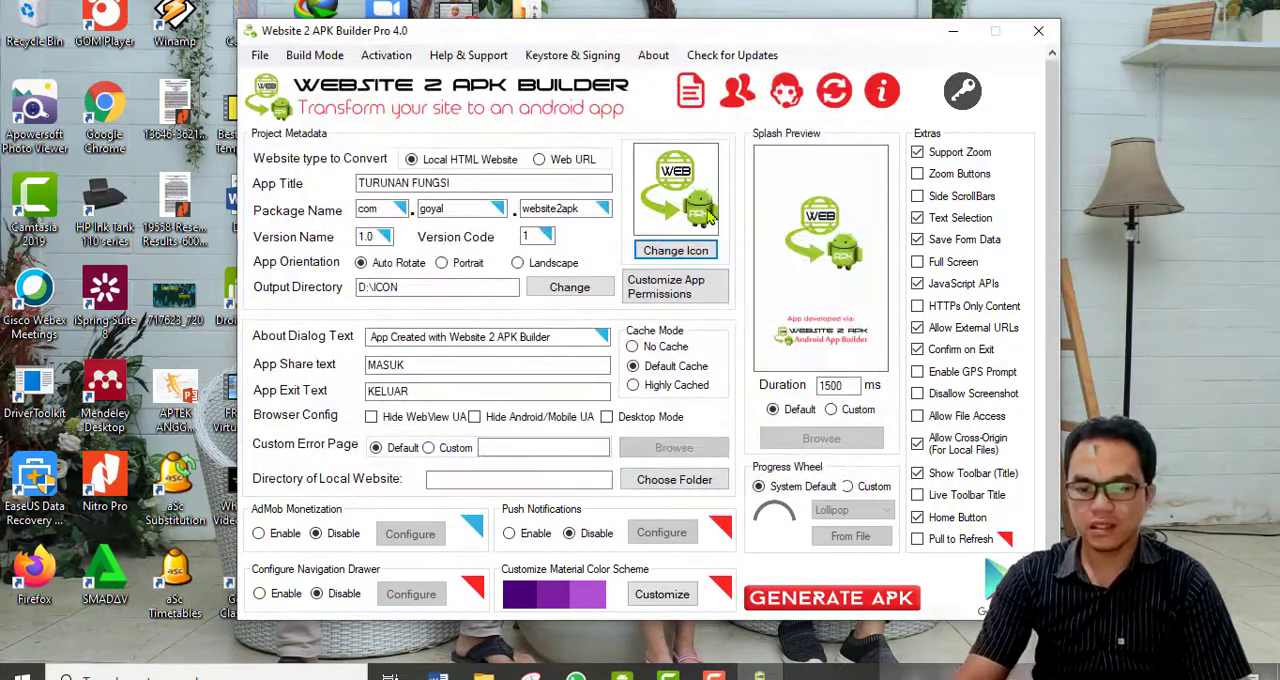
Start changing the app icon and look through the Pictures folder for a suitable image.
left_click(676, 251)
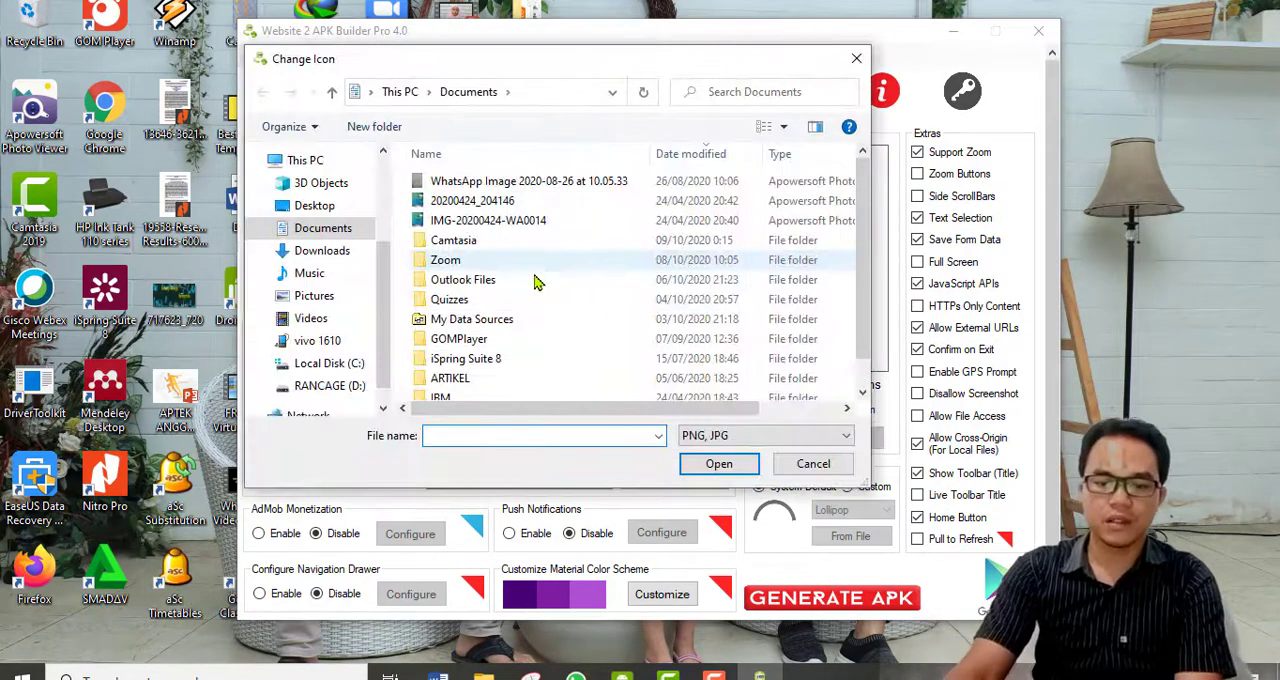
left_click(314, 297)
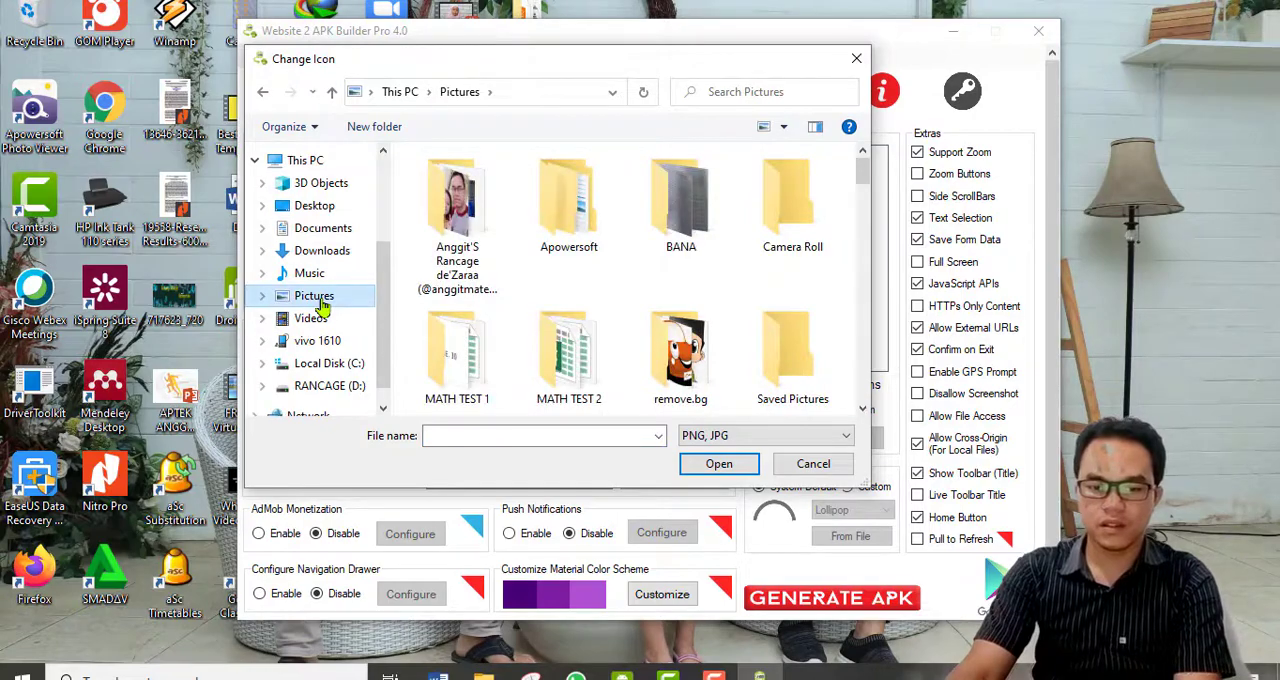
scroll(503, 308, "down", 5)
scroll(503, 308, "down", 10)
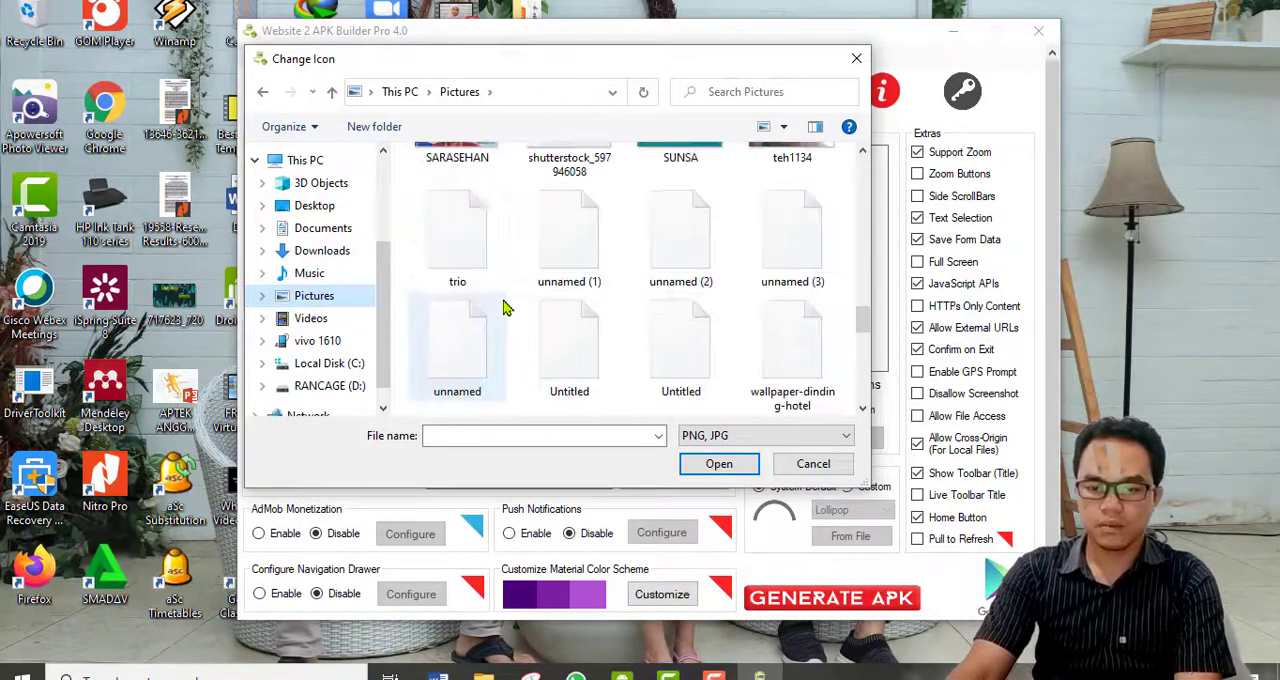
scroll(503, 308, "up", 8)
scroll(505, 310, "up", 5)
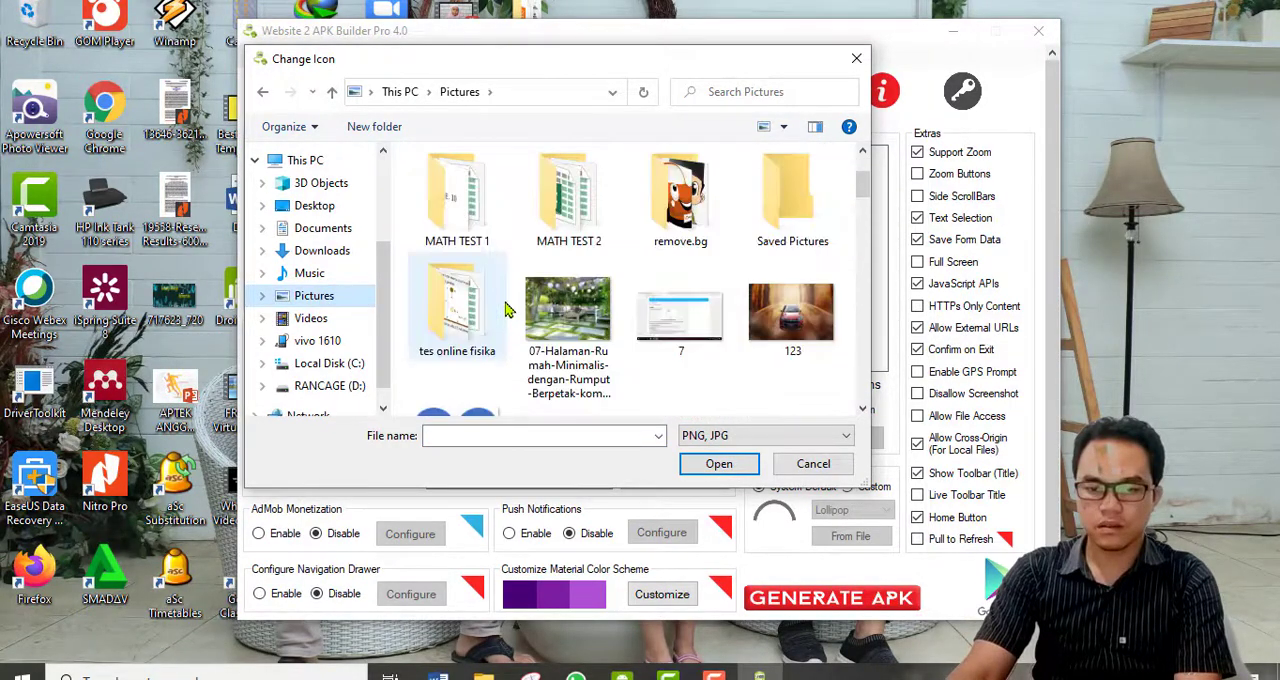
scroll(505, 310, "down", 10)
scroll(507, 308, "up", 2)
scroll(507, 303, "down", 3)
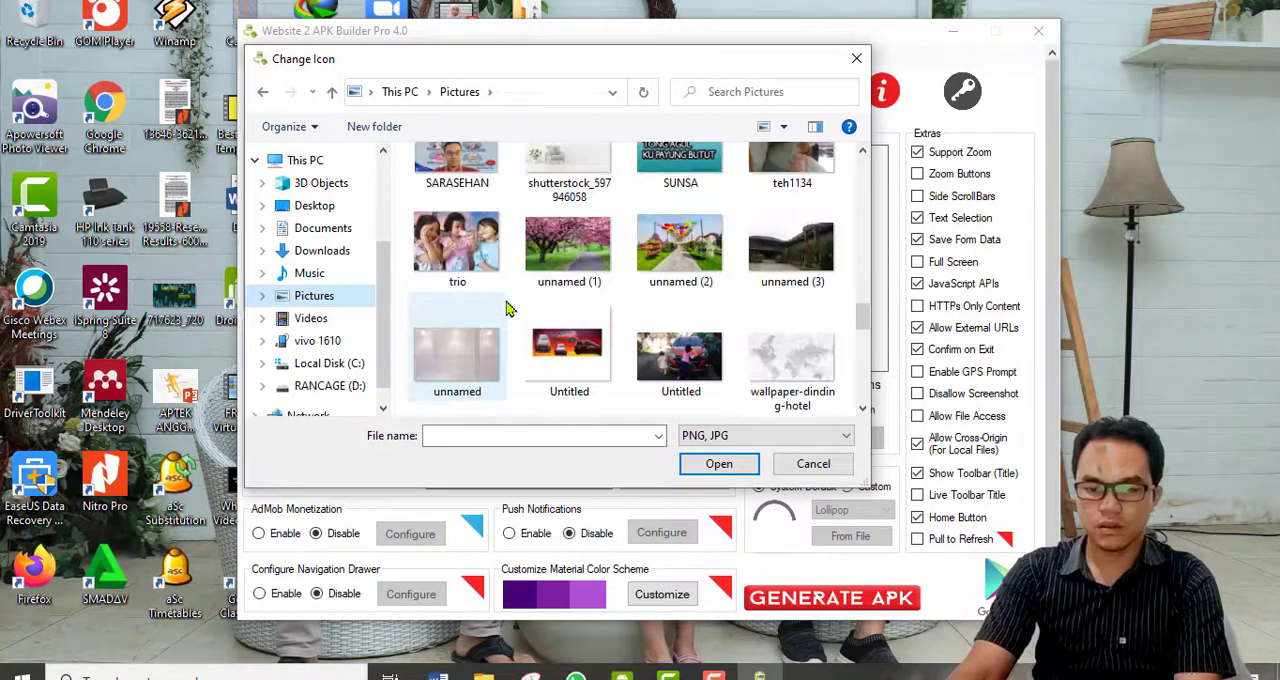
scroll(505, 305, "up", 3)
scroll(393, 355, "down", 1)
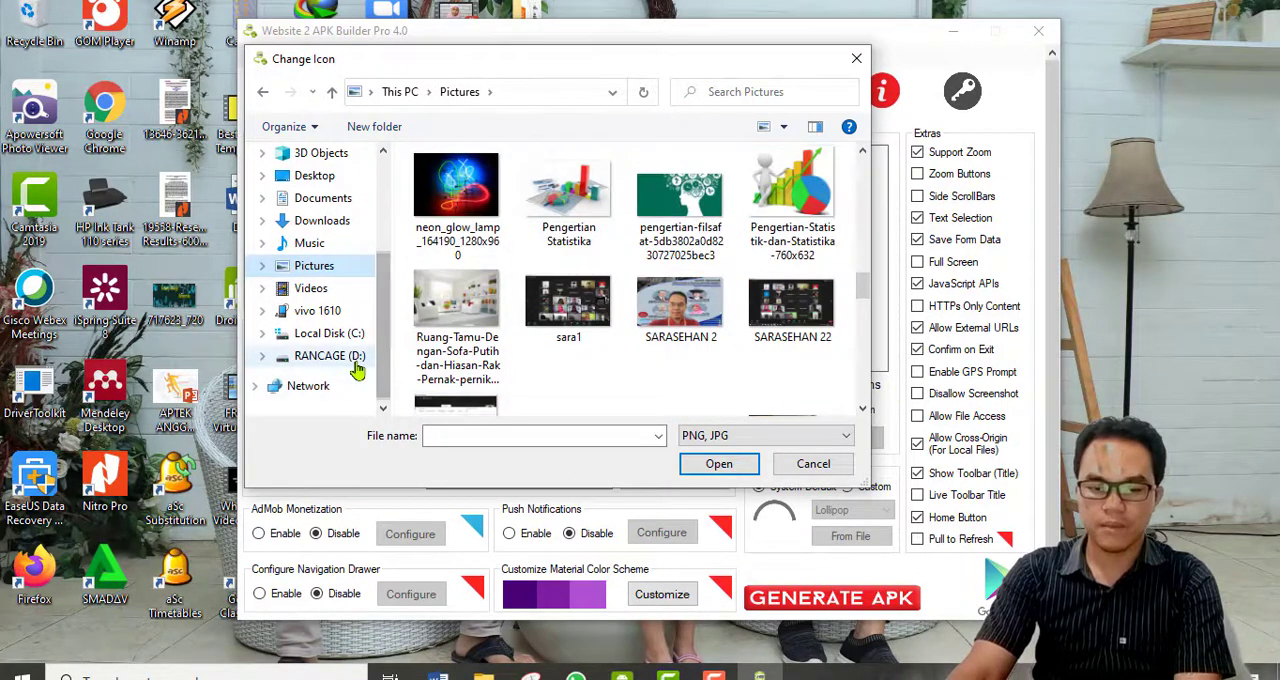
Use the MATERI image from the ICON folder on drive D as the app icon.
left_click(355, 356)
double_click(763, 229)
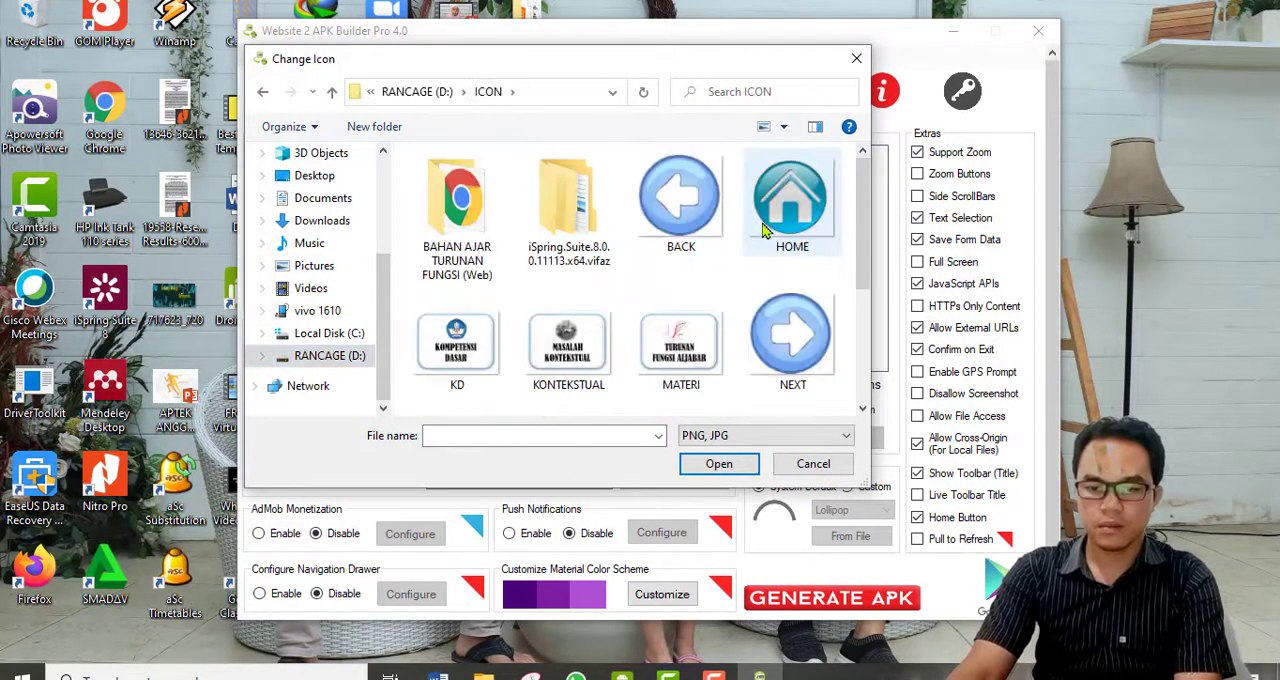
double_click(666, 366)
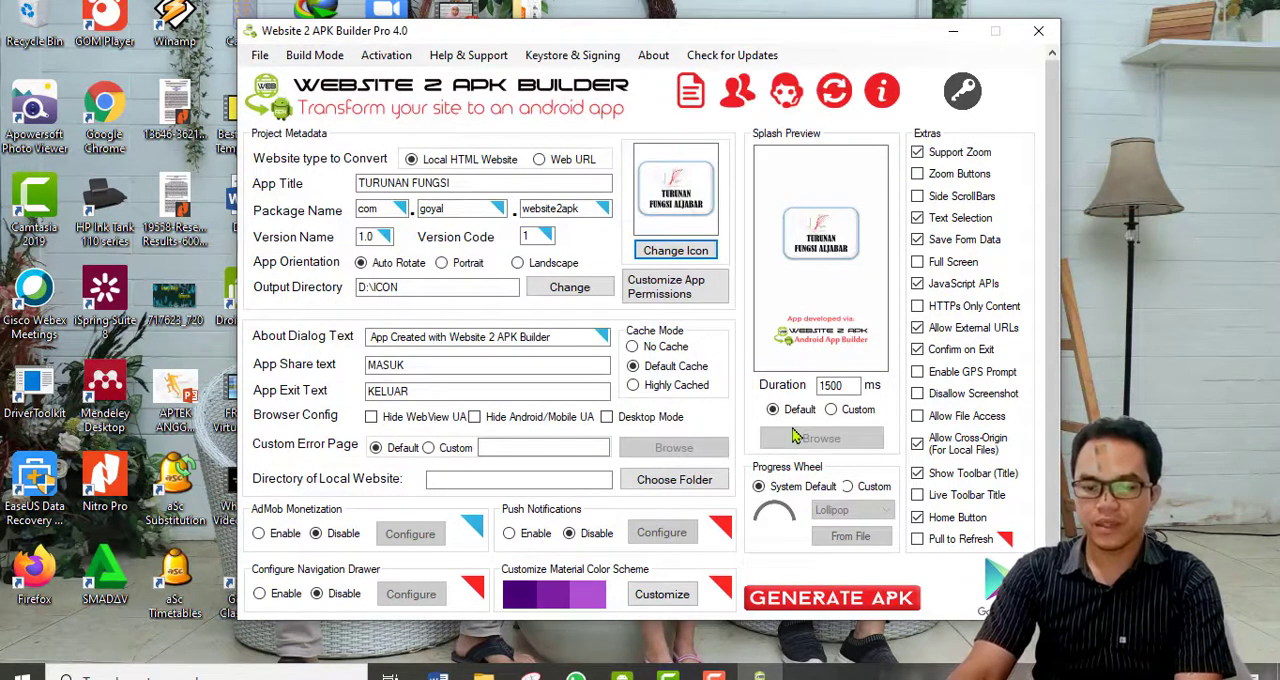
Switch the splash screen to Custom and use the MATERI image from the ICON folder for it.
left_click(842, 413)
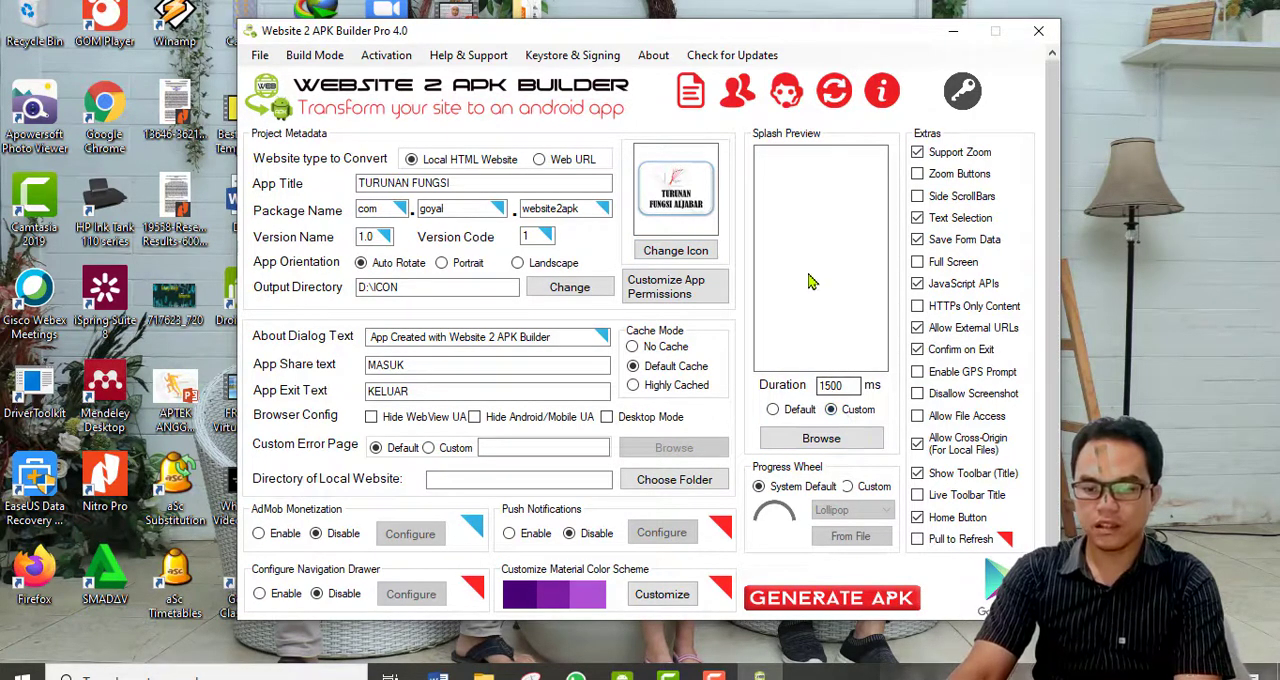
left_click(822, 438)
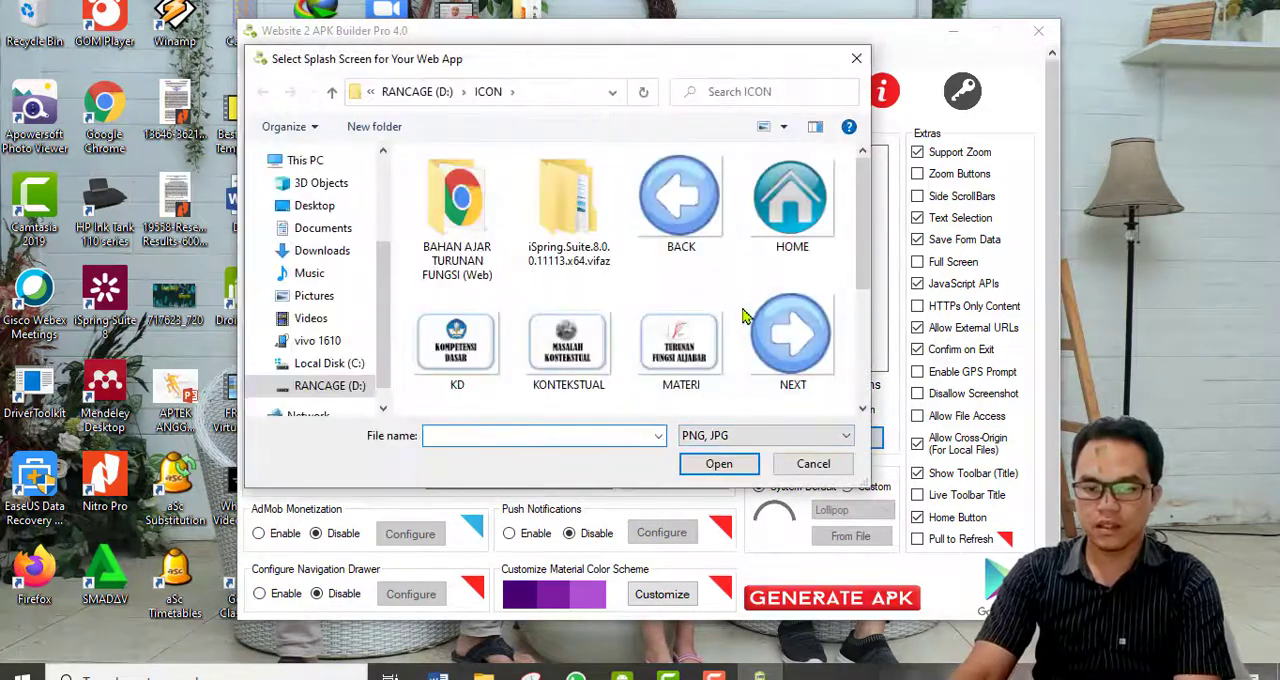
scroll(742, 316, "down", 3)
scroll(742, 316, "up", 3)
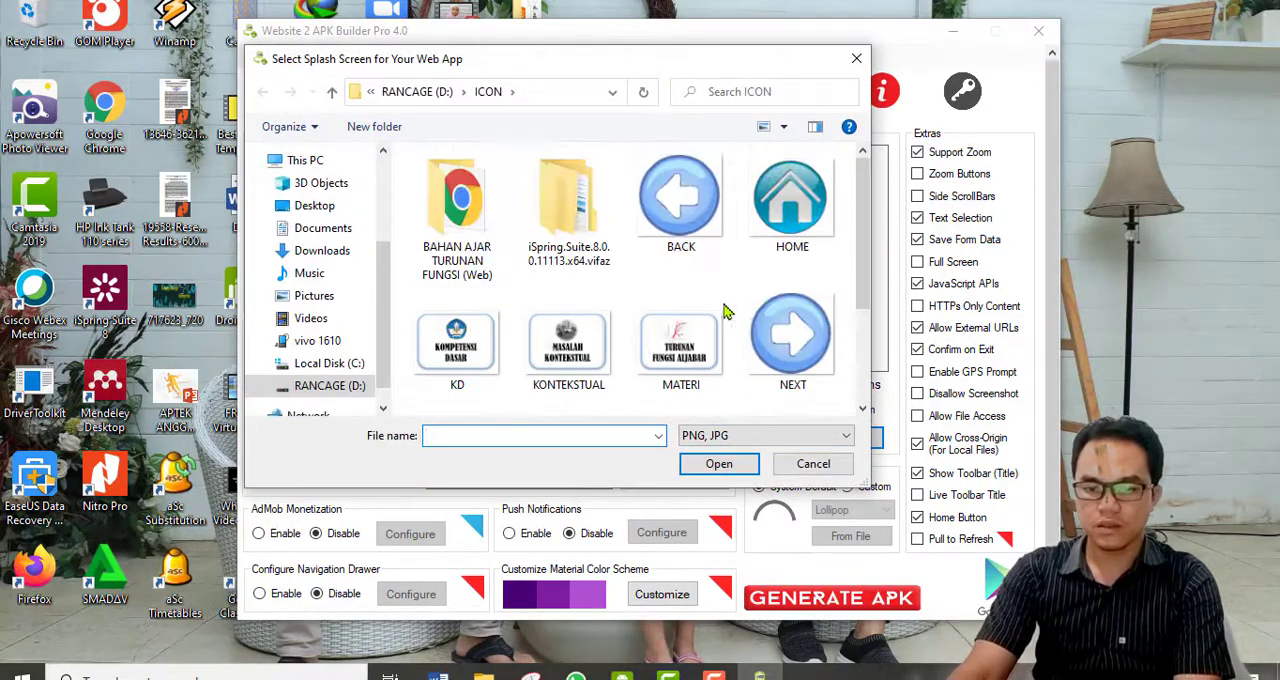
left_click(668, 364)
double_click(668, 364)
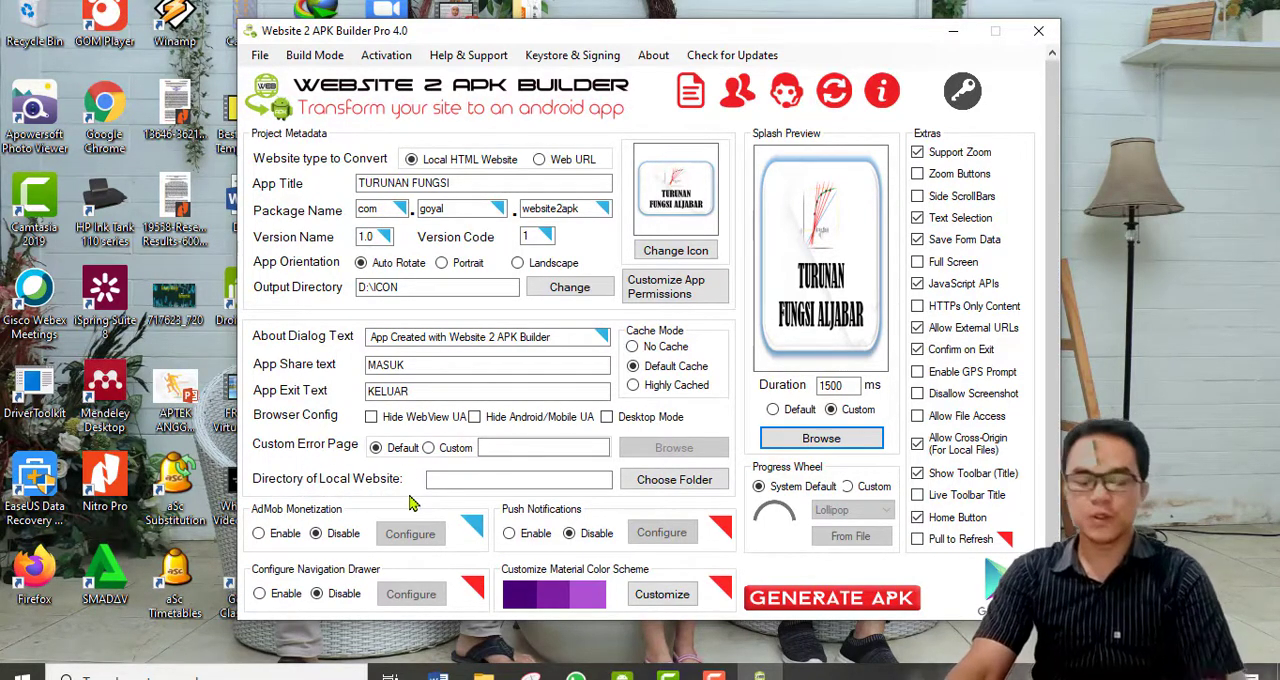
Set the local website directory to the BAHAN AJAR TURUNAN FUNGSI (Web) folder inside ICON on drive D.
left_click(708, 492)
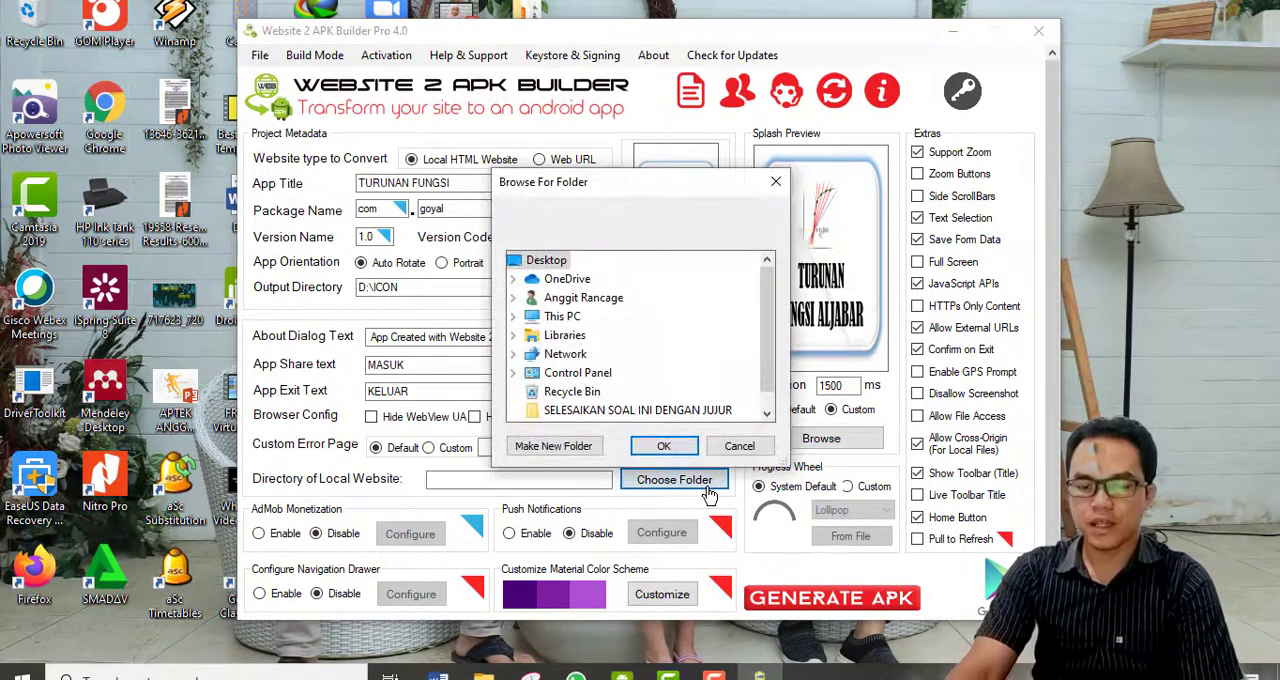
left_click(516, 318)
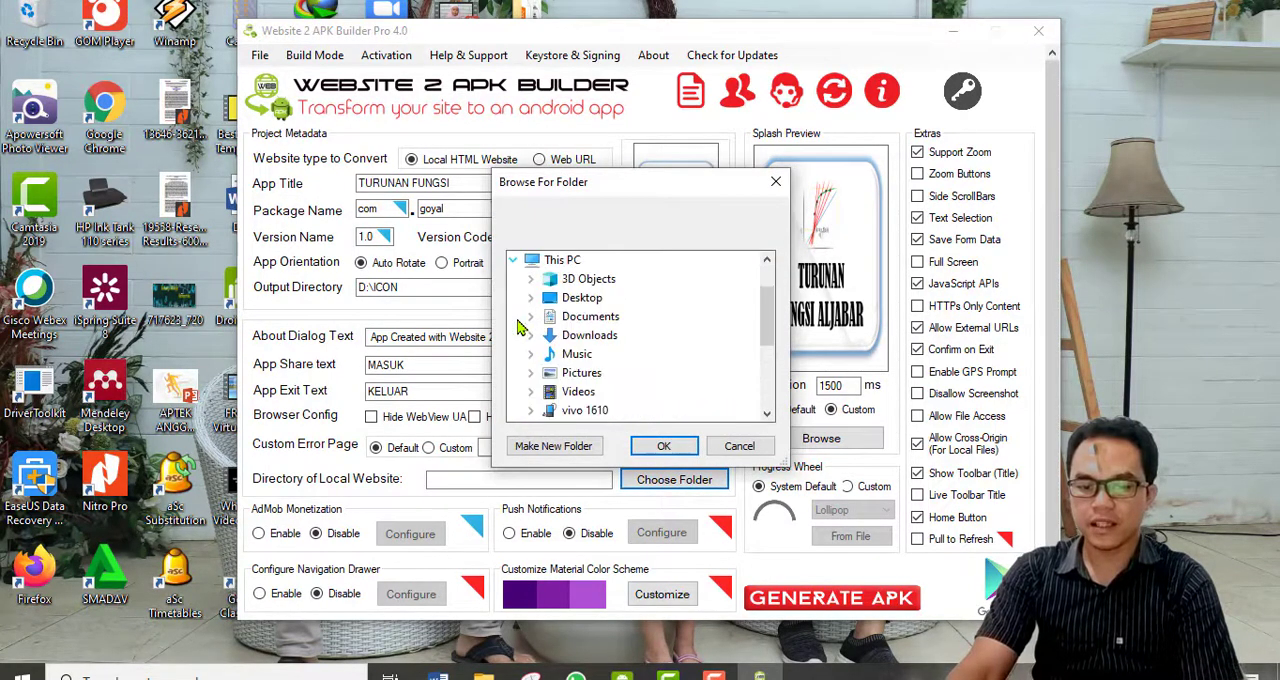
scroll(560, 345, "down", 2)
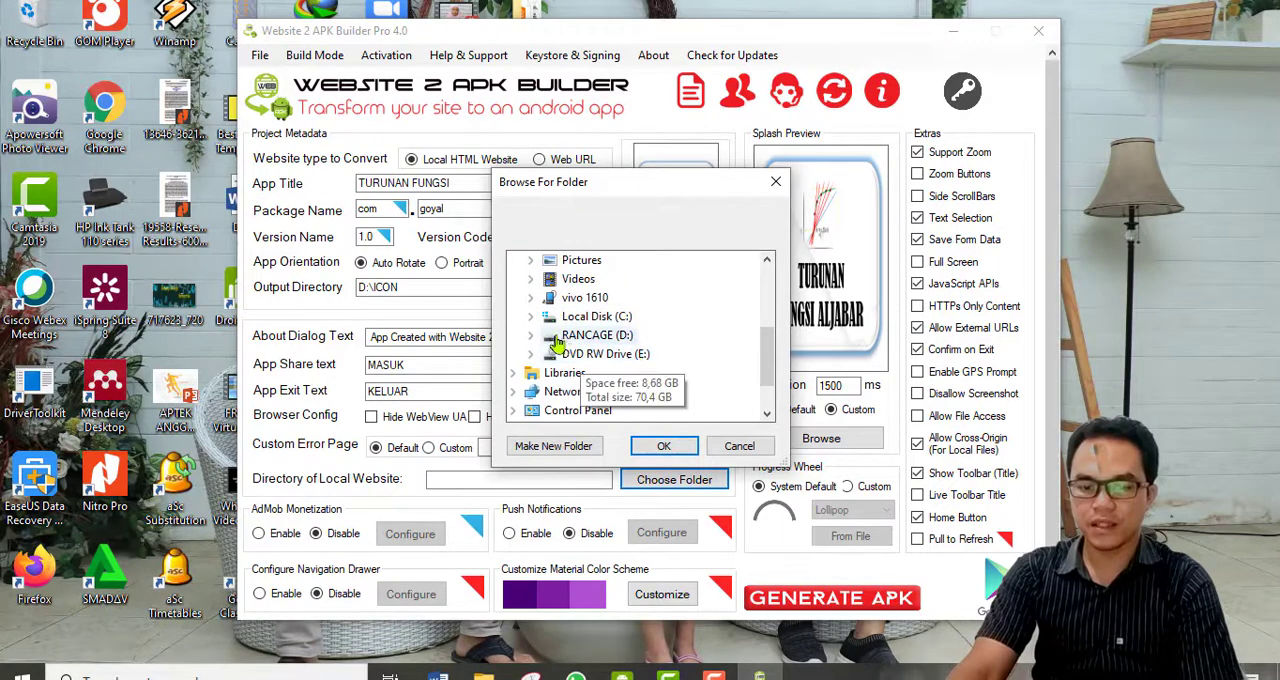
left_click(531, 335)
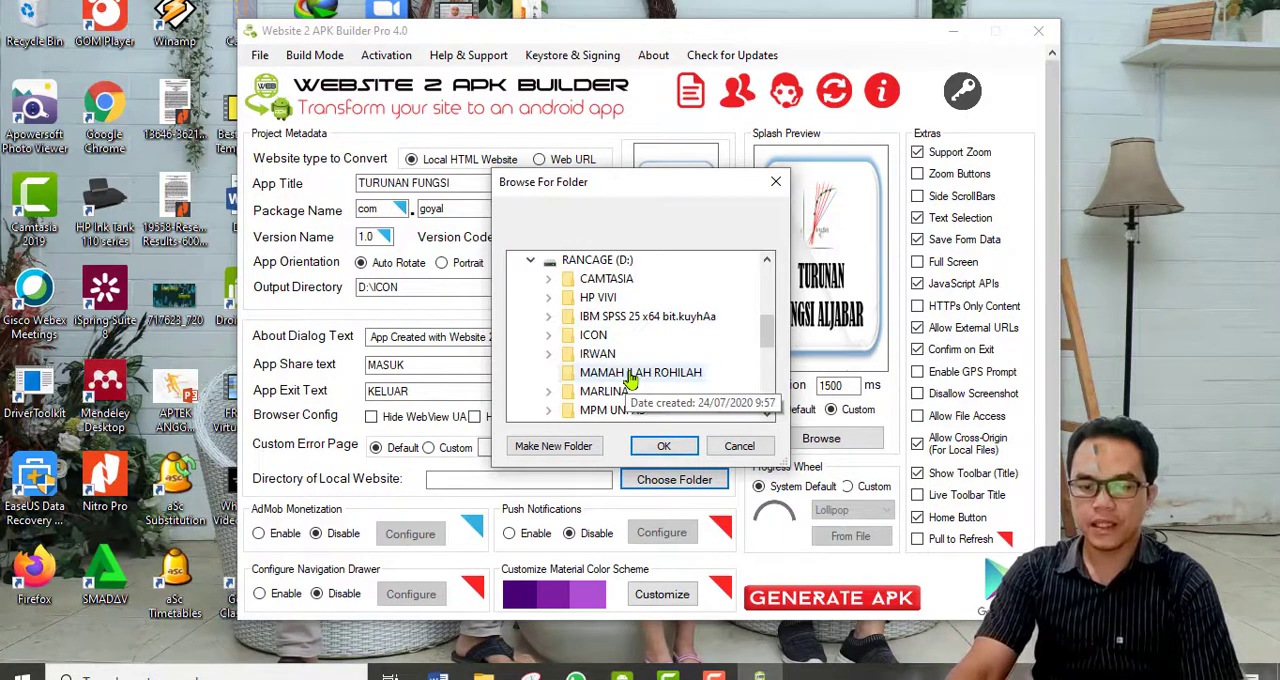
left_click(548, 335)
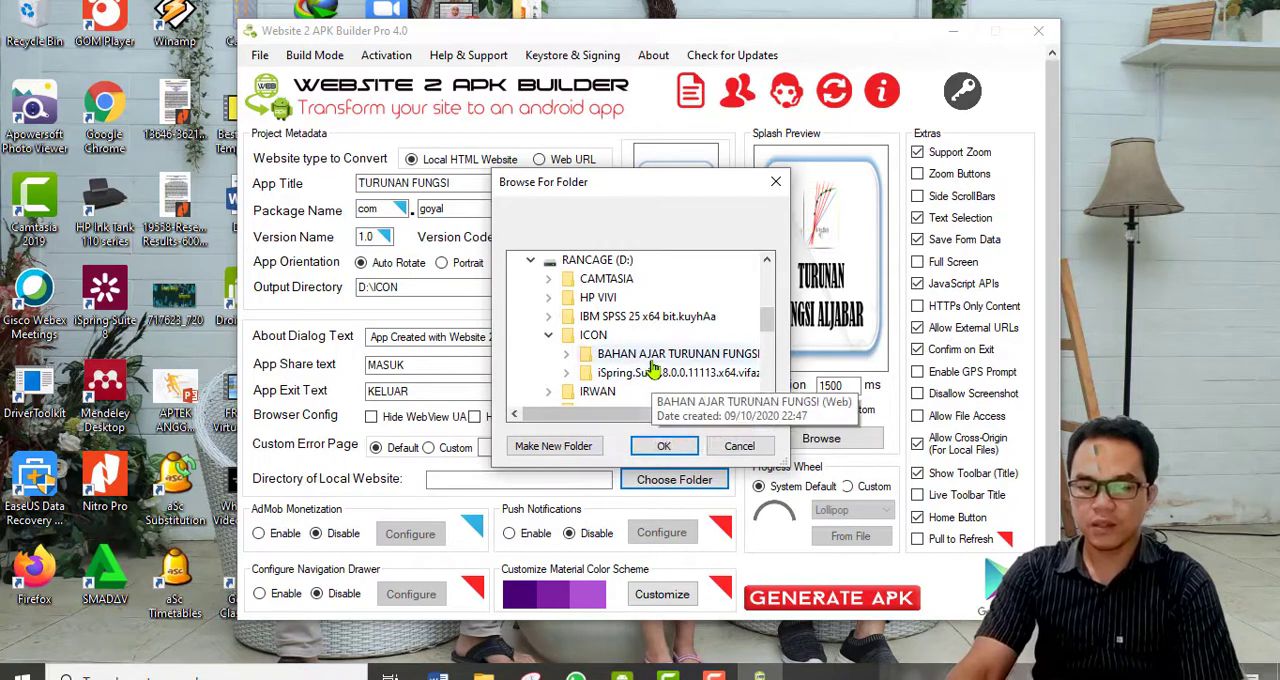
left_click(600, 354)
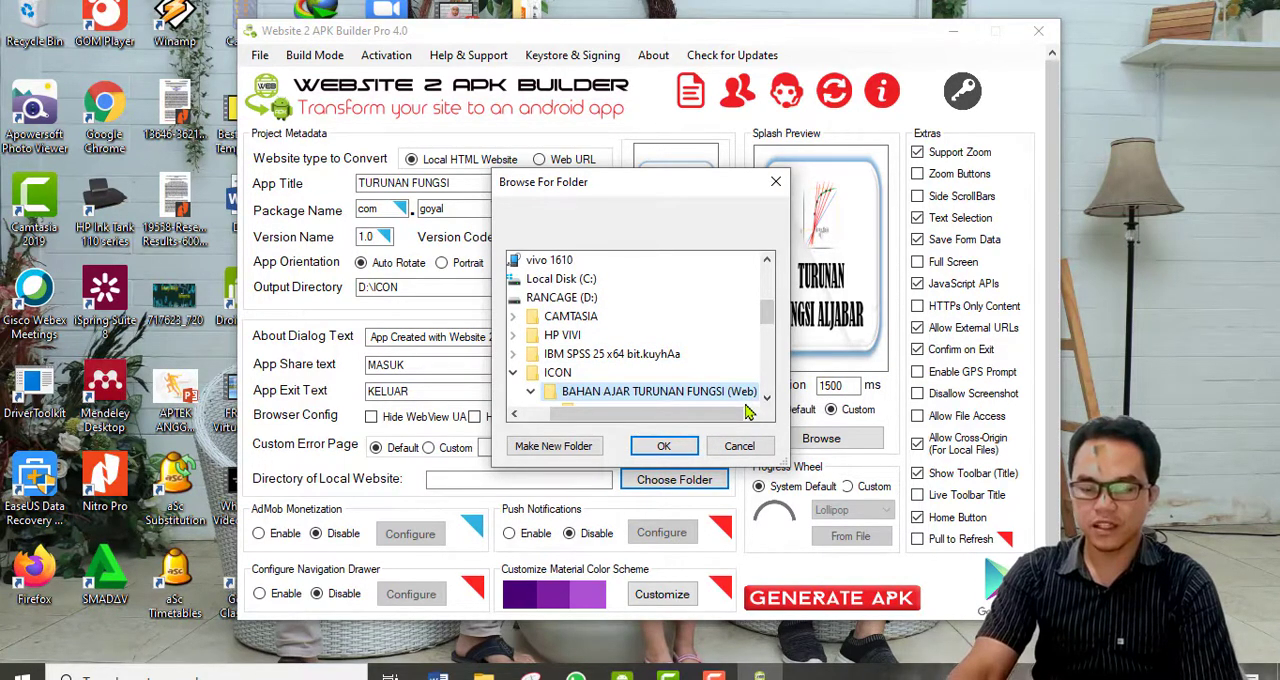
left_click(664, 446)
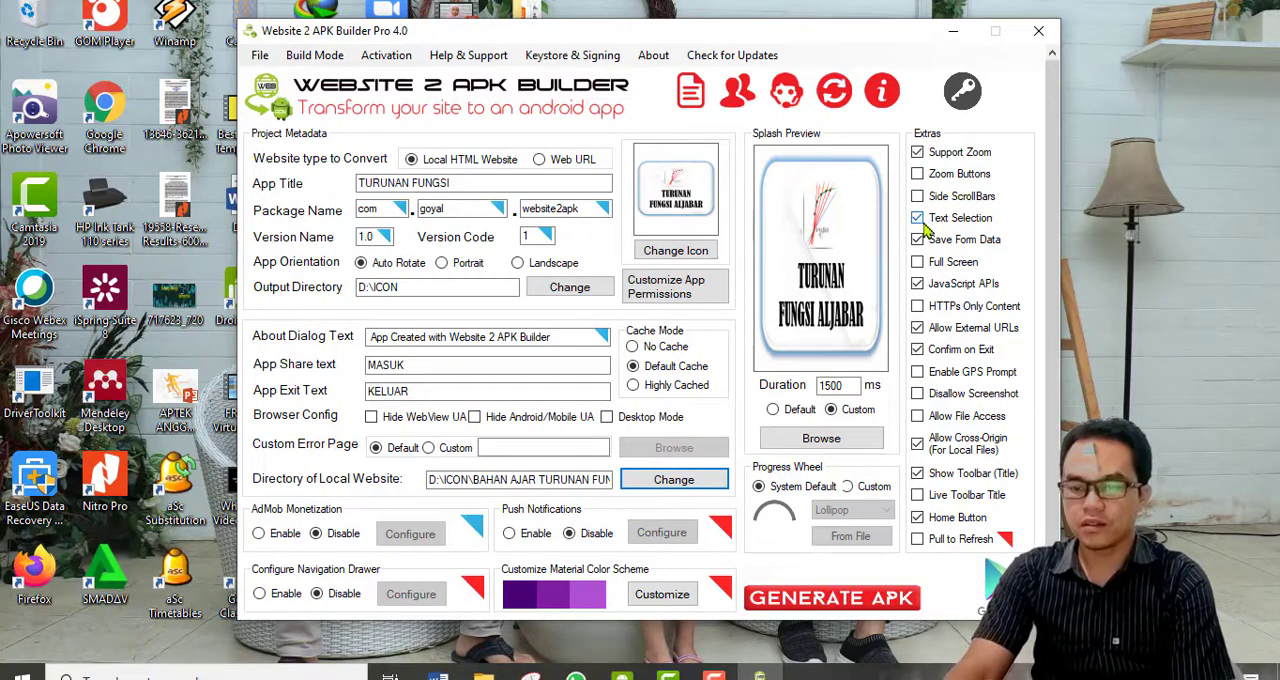
Disable JavaScript APIs and enable Full Screen in the app's extra options.
left_click(918, 285)
left_click(917, 327)
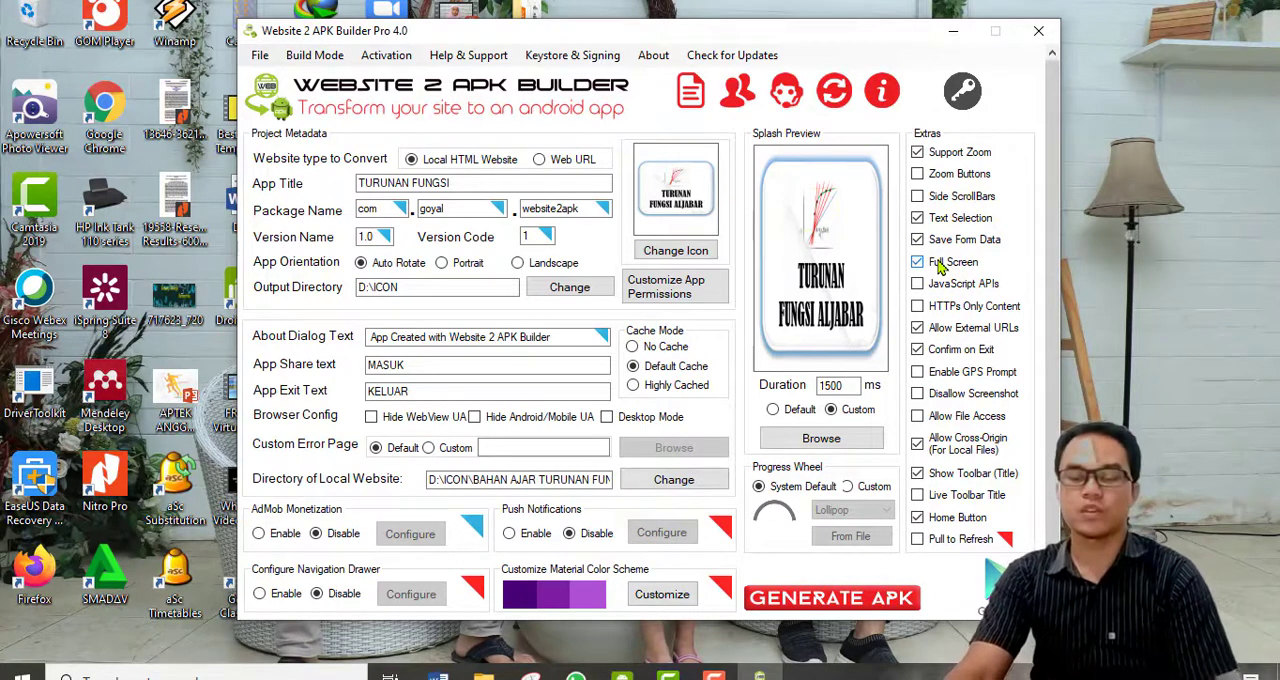
Switch the progress wheel to Custom, trying the JellyBean style and choosing Gingerbread.
left_click(848, 487)
left_click(852, 510)
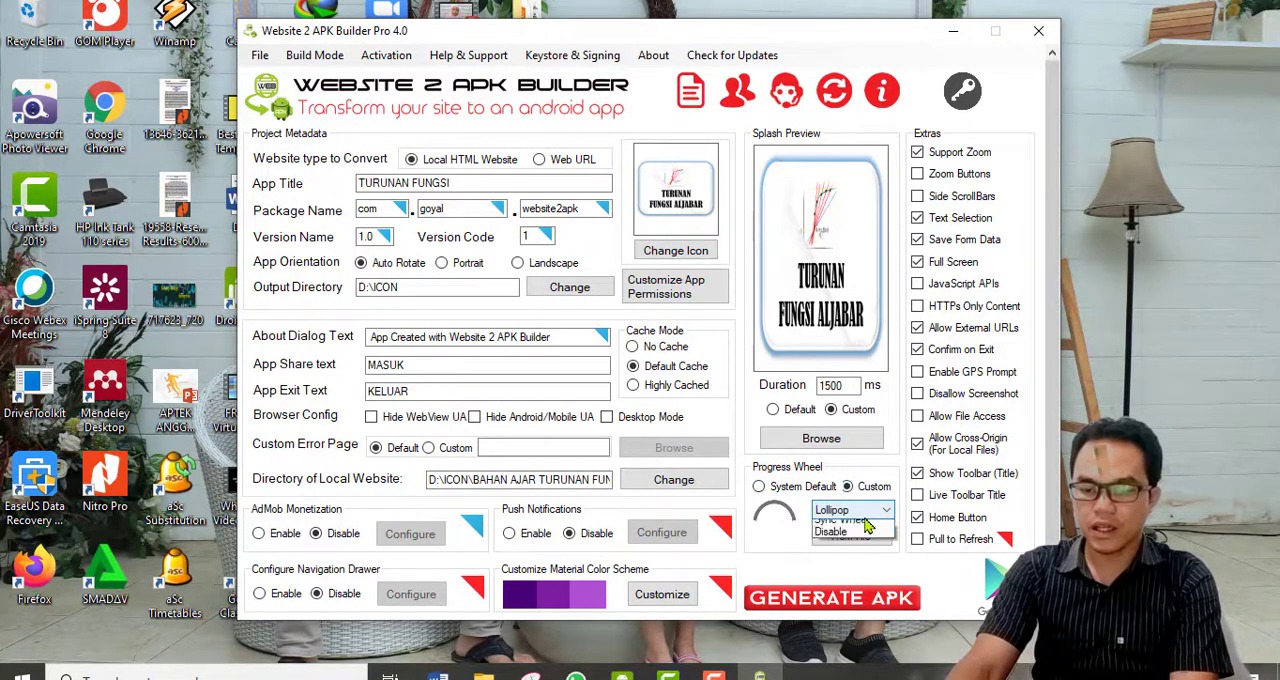
left_click(862, 540)
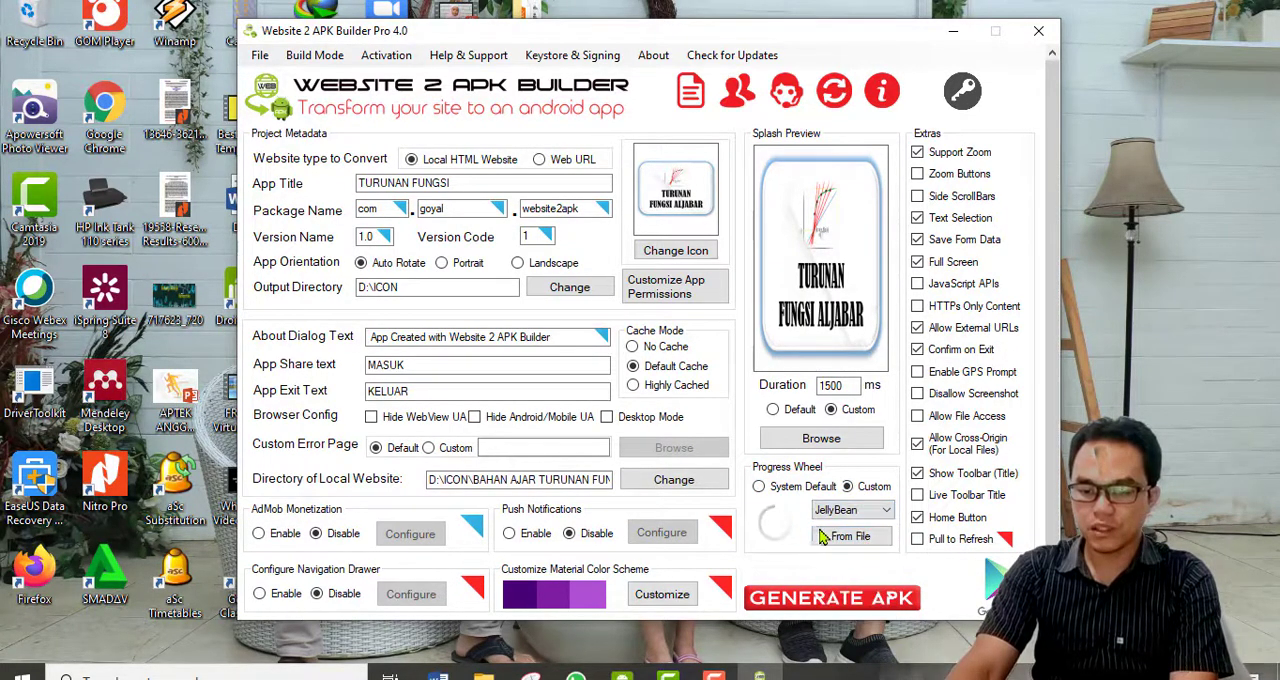
left_click(855, 510)
left_click(845, 527)
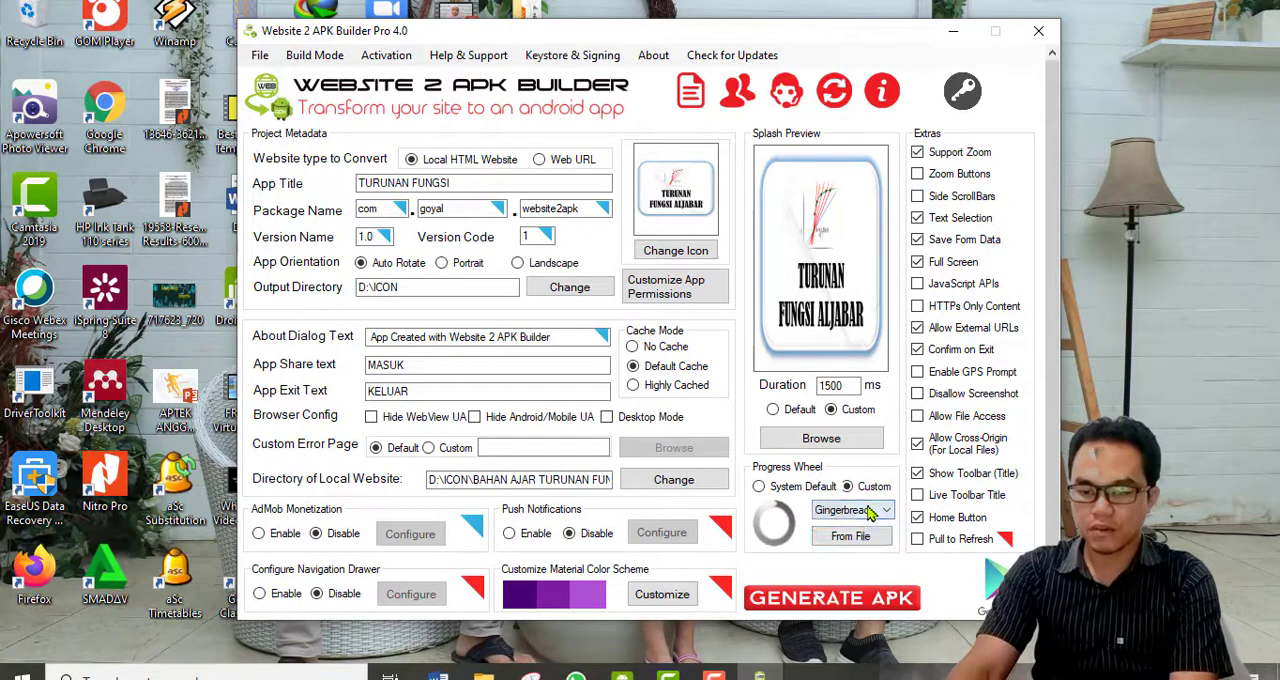
Try the Dotted, Sync Wheel and Disable options for the custom progress wheel.
left_click(852, 510)
left_click(866, 590)
left_click(852, 510)
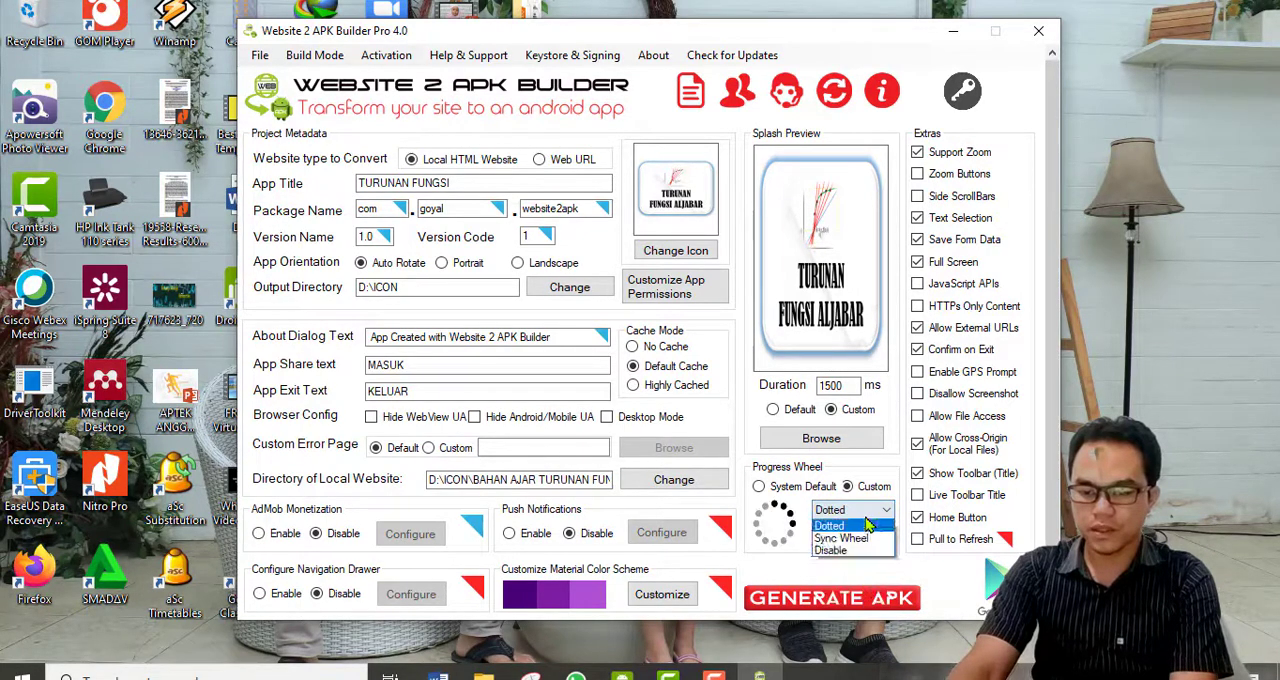
left_click(852, 601)
left_click(852, 510)
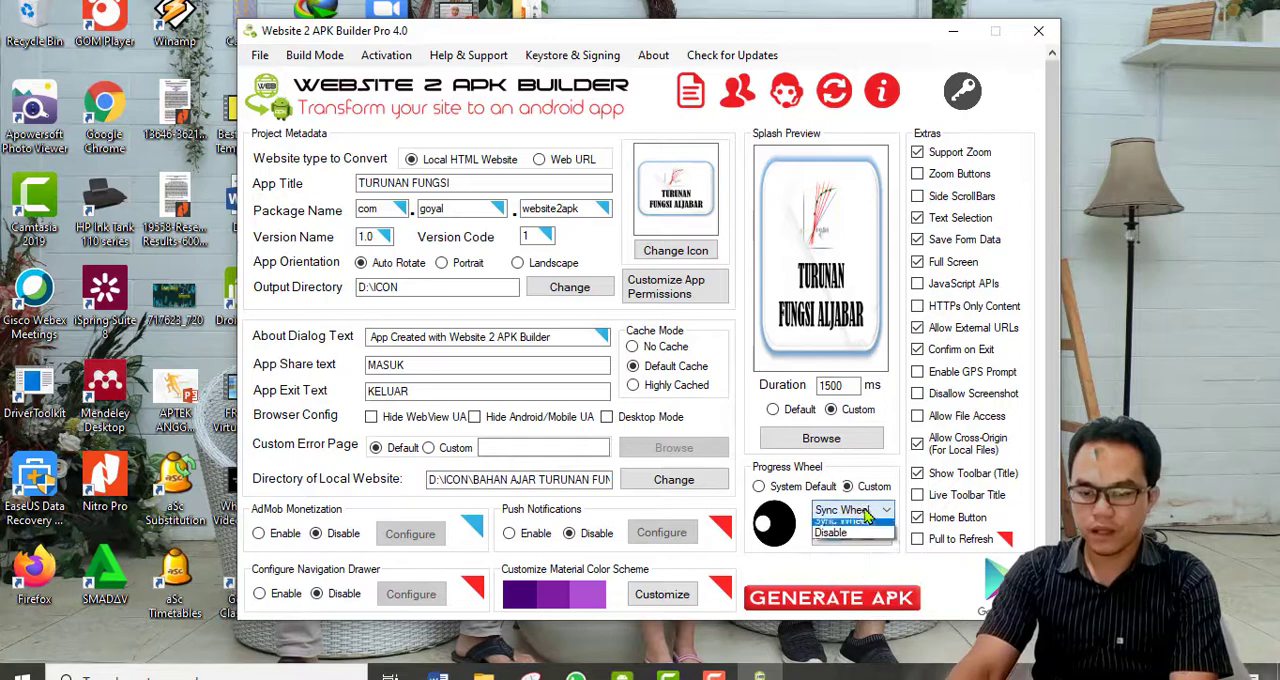
left_click(852, 614)
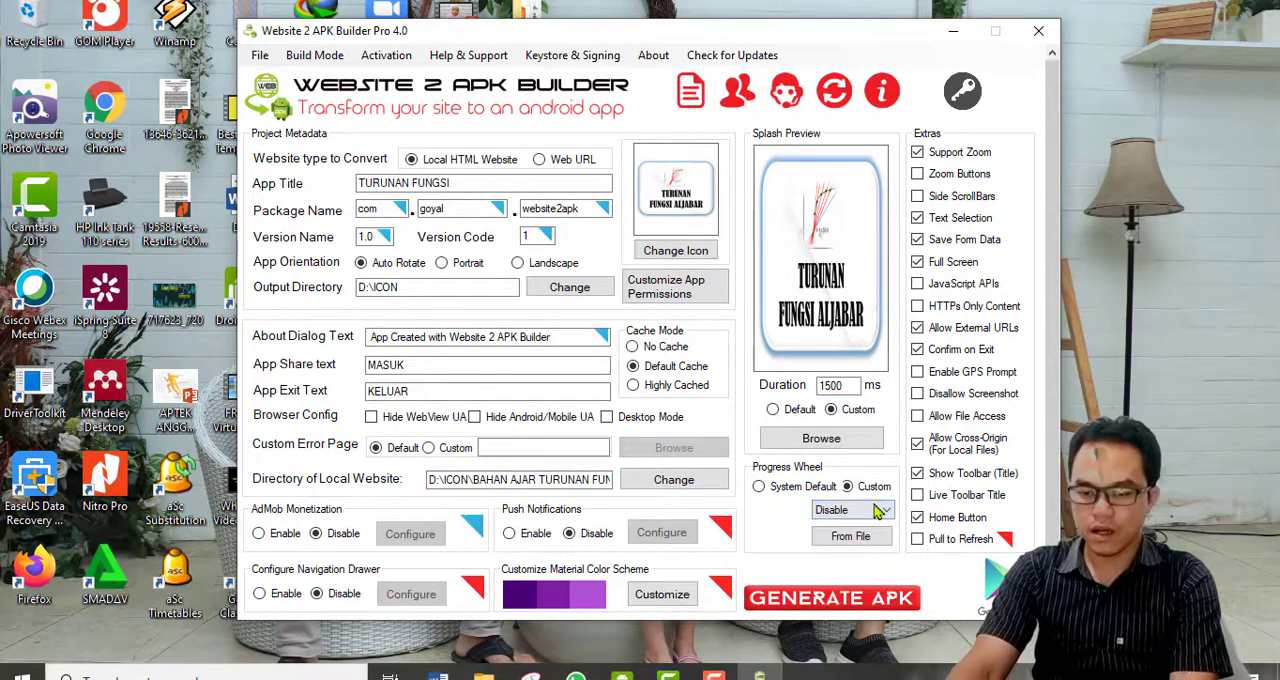
Compare the JellyBean and Lollipop progress wheels and set the style to Gingerbread.
left_click(880, 510)
left_click(871, 544)
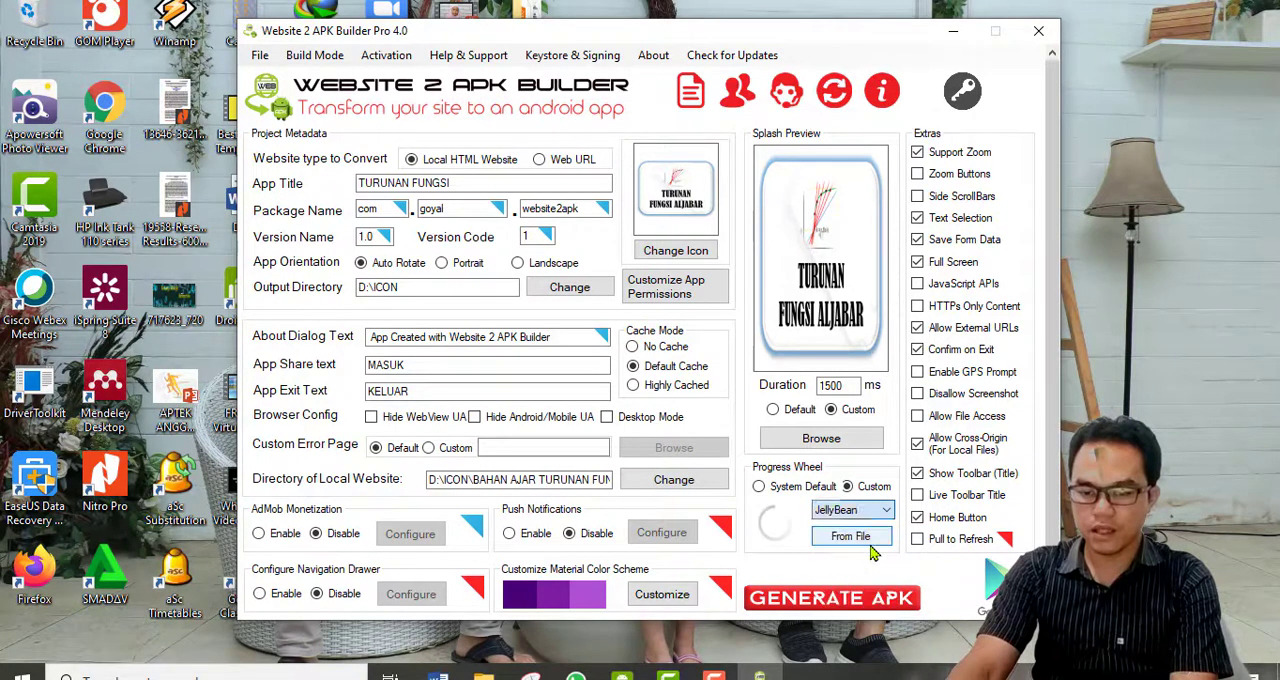
left_click(884, 510)
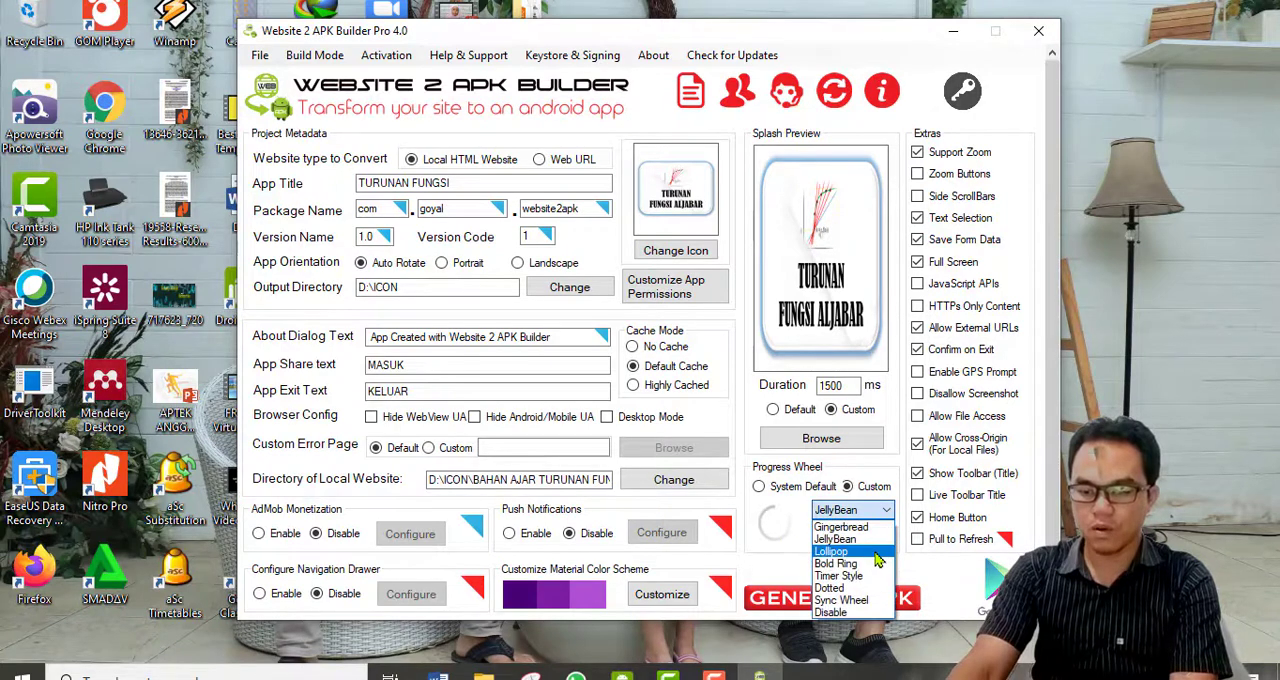
left_click(832, 551)
left_click(852, 510)
left_click(842, 528)
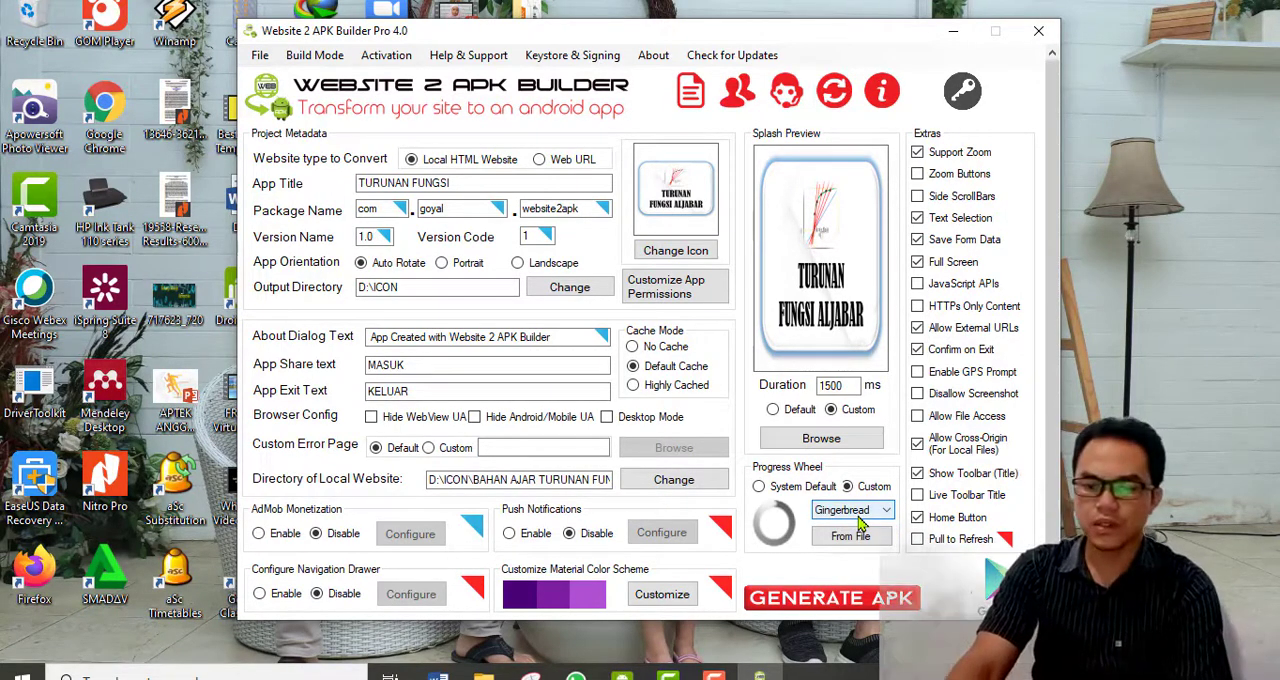
Generate the TURUNAN FUNGSI APK, finish the build and close the builder.
left_click(832, 600)
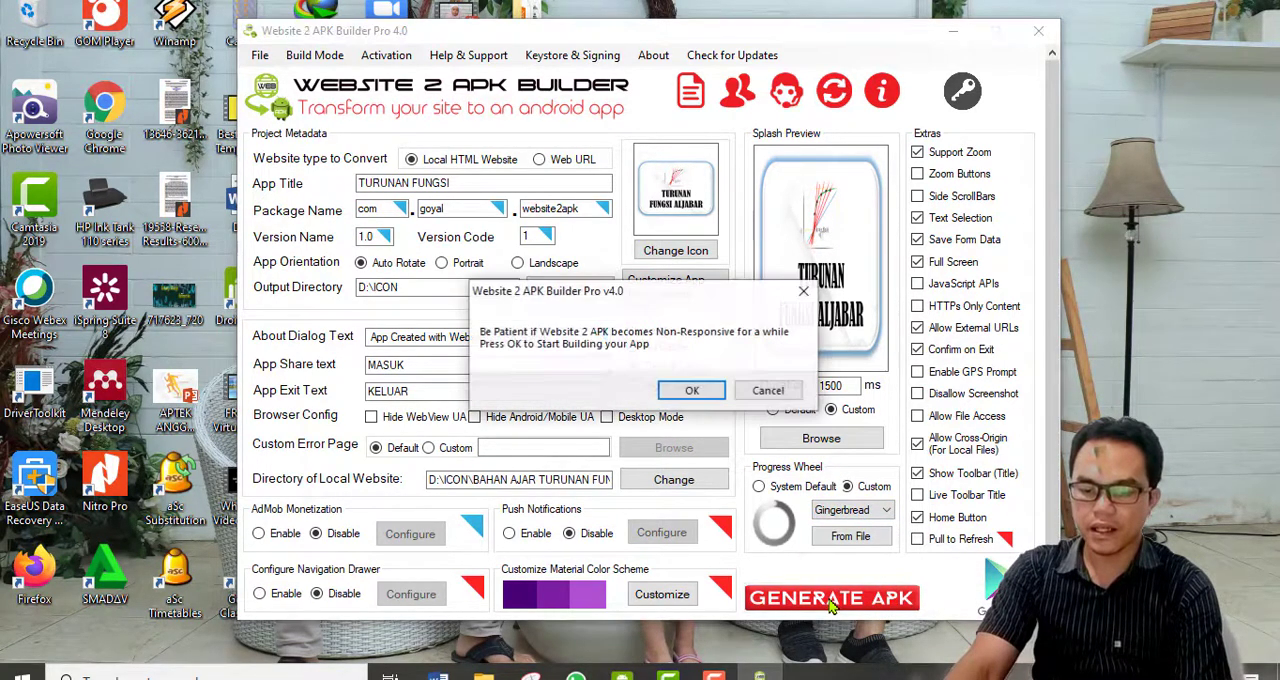
left_click(690, 393)
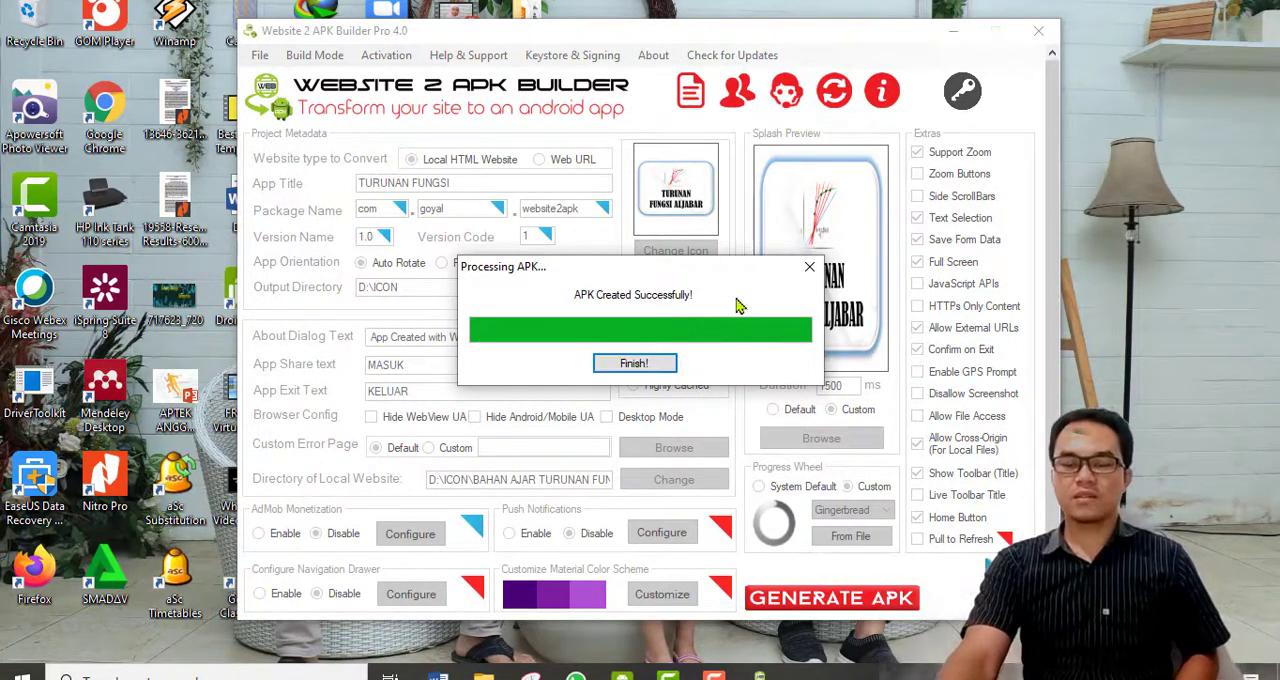
left_click(631, 366)
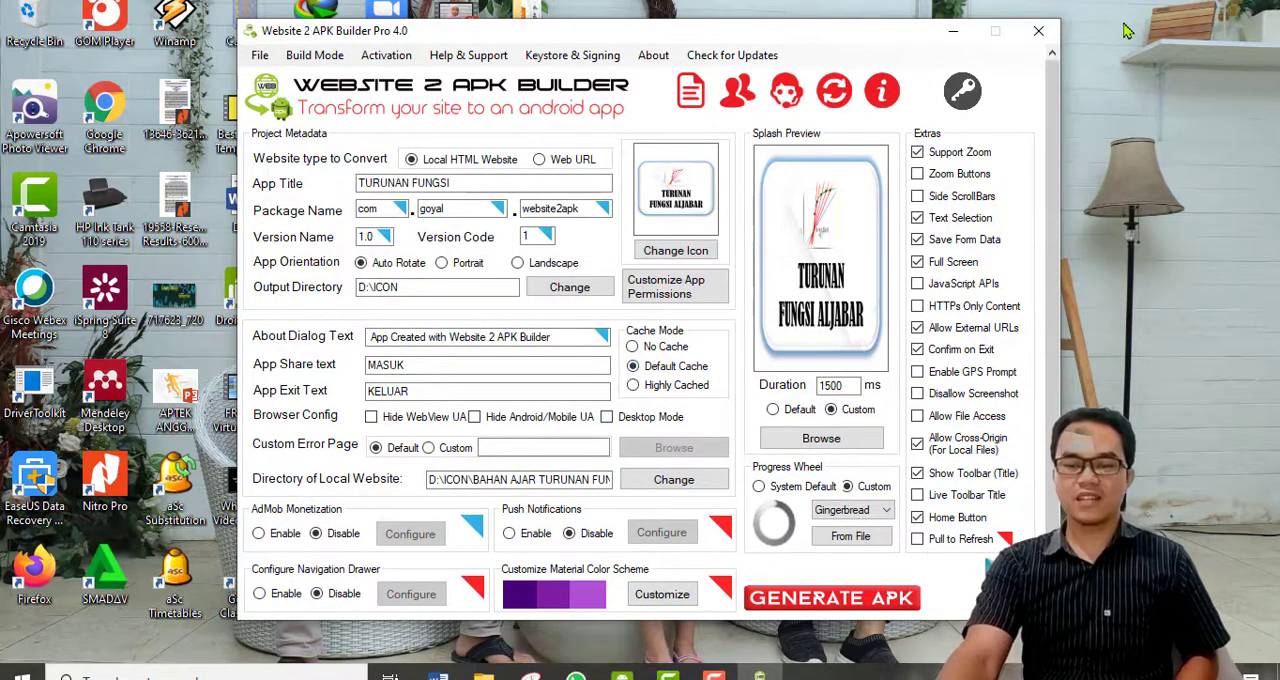
left_click(1038, 31)
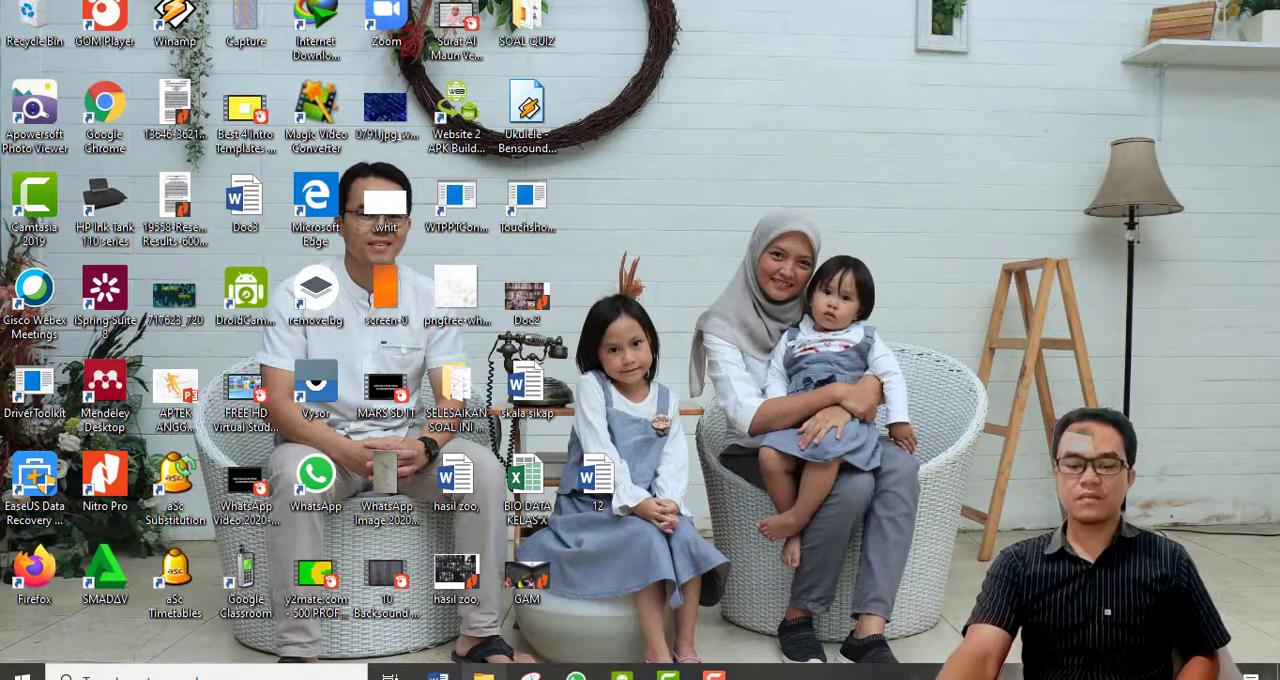
Switch to File Explorer and copy the TURUNAN FUNGSI_1_1.0 APK file from the ICON folder on drive D.
key("super+e")
left_click(97, 472)
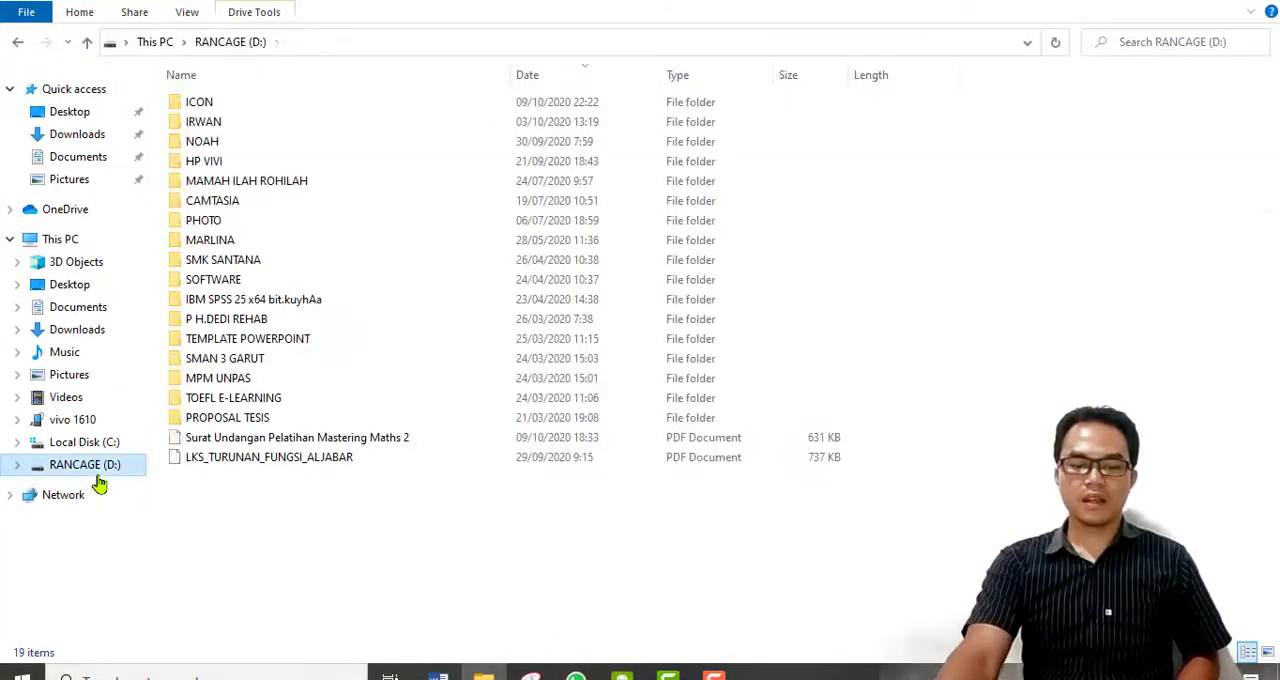
double_click(245, 104)
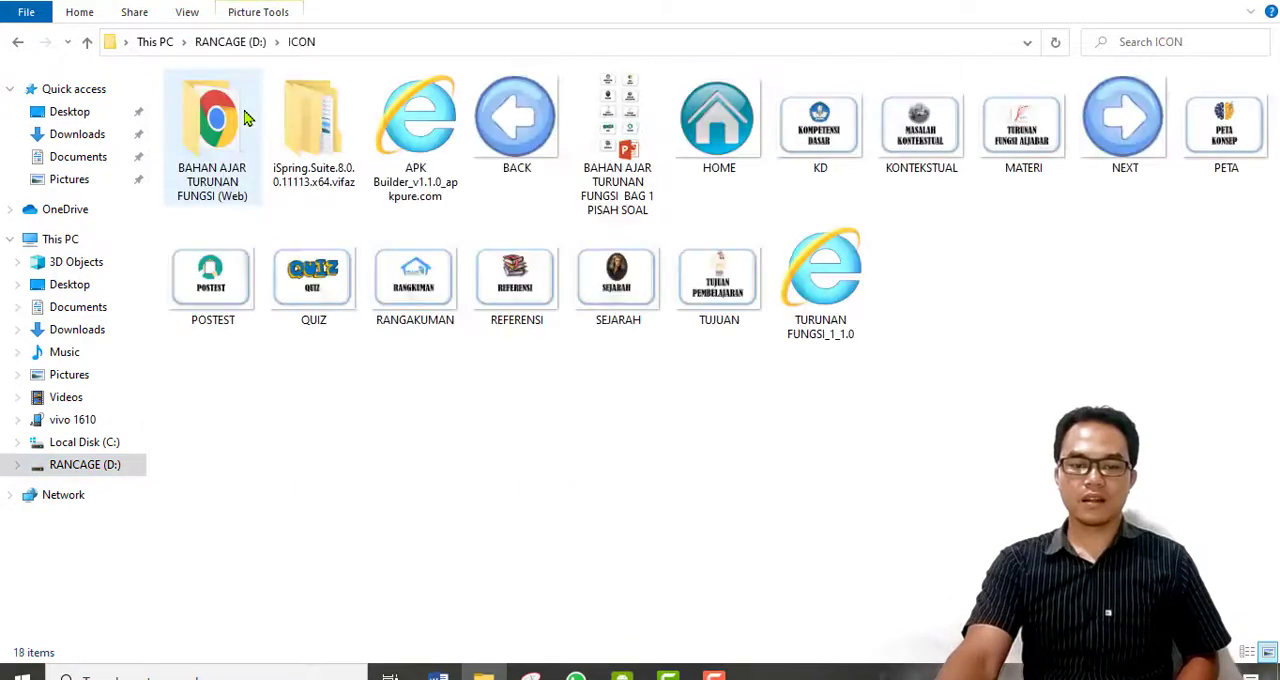
left_click(856, 341)
left_click(857, 344)
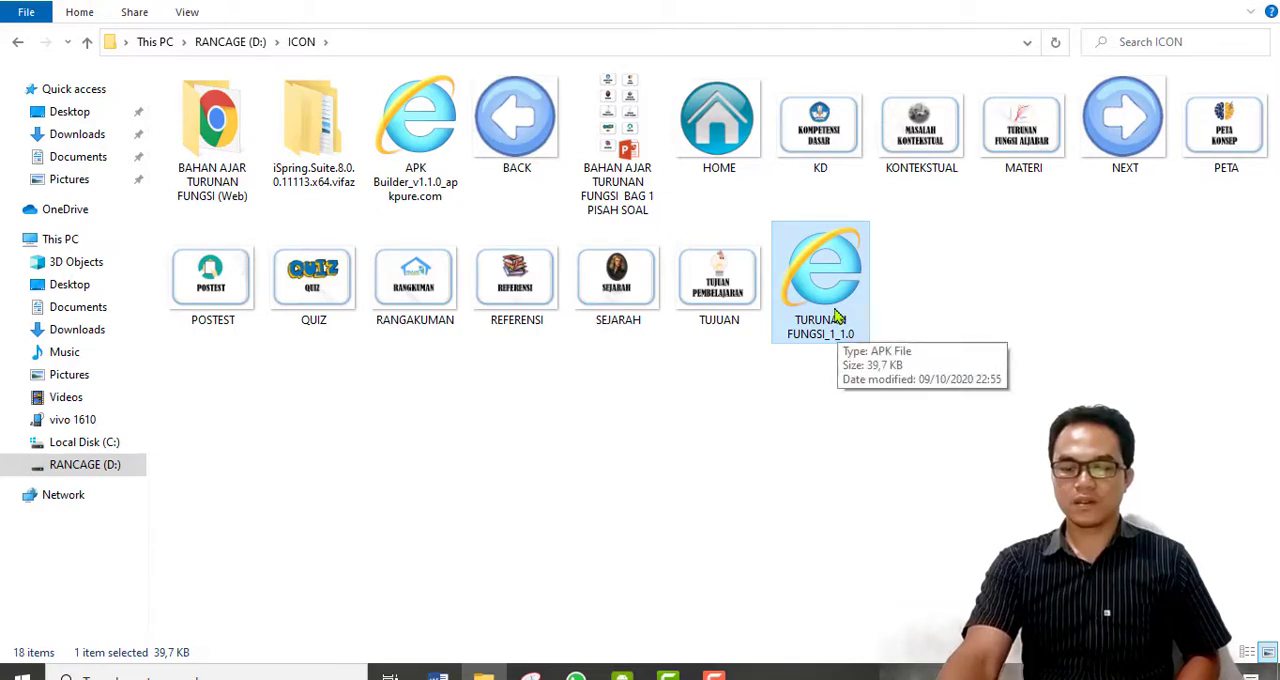
right_click(836, 316)
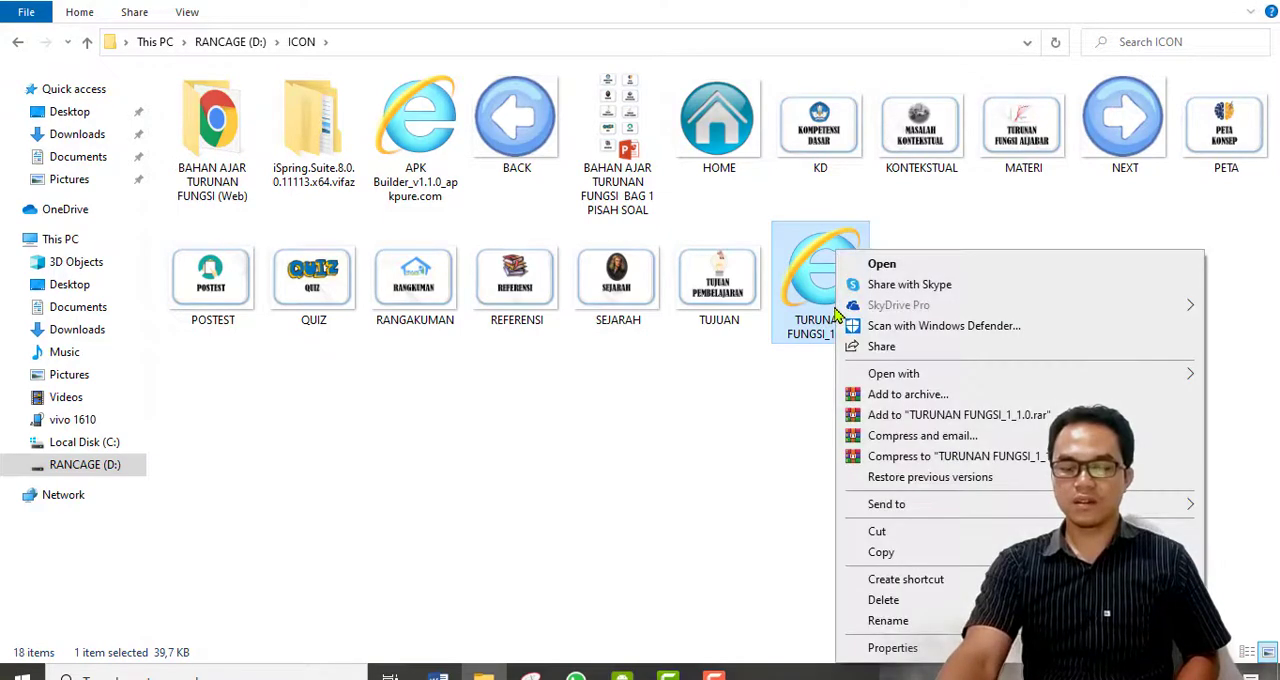
left_click(881, 562)
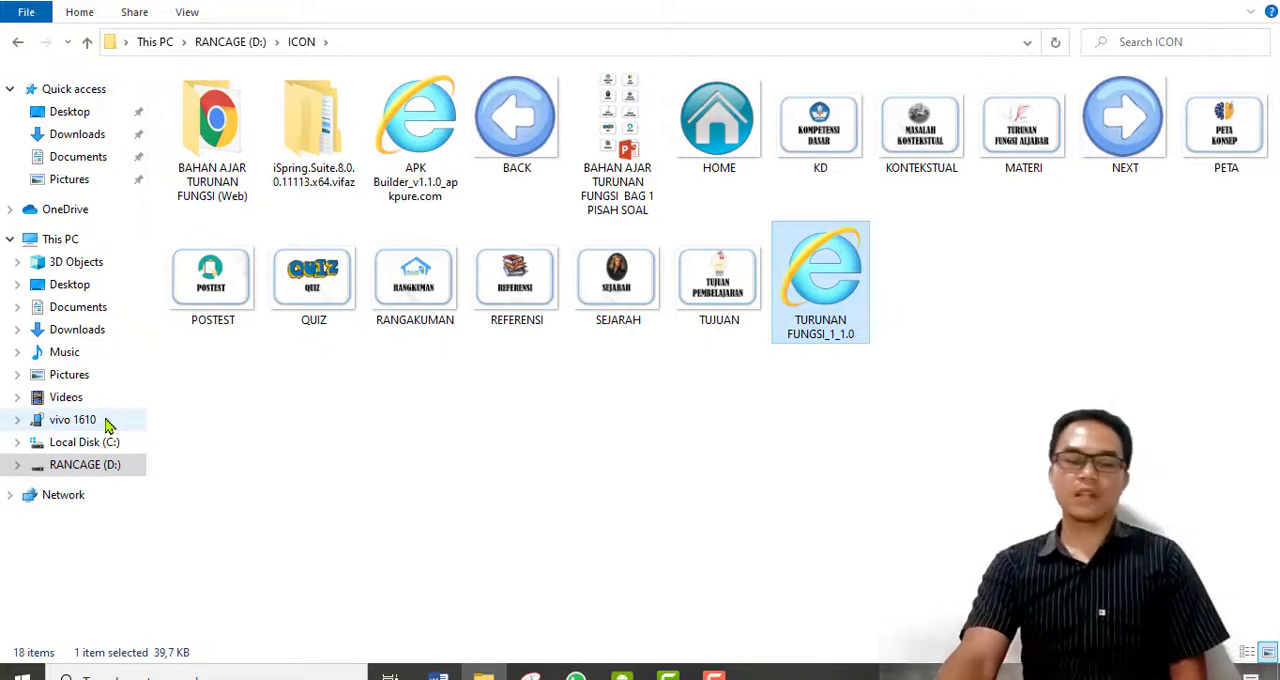
Paste the copied APK into the data folder of the vivo 1610 phone's internal storage and close File Explorer.
left_click(73, 420)
double_click(286, 94)
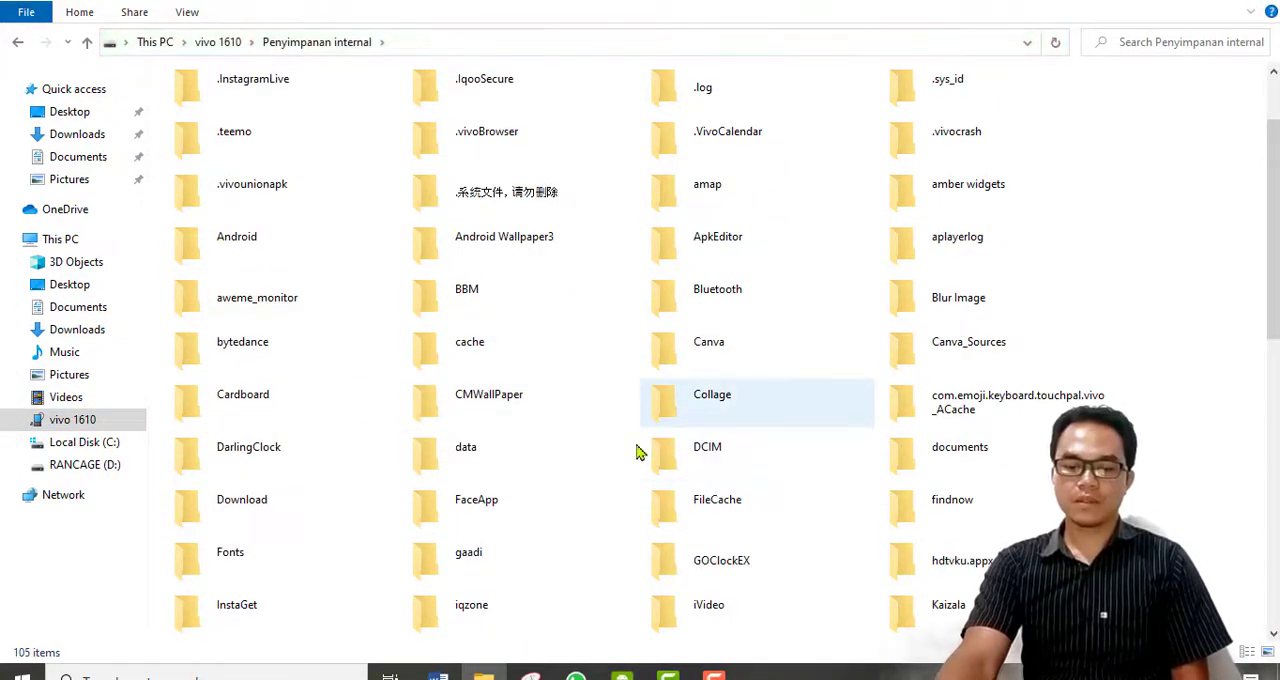
double_click(466, 450)
right_click(516, 468)
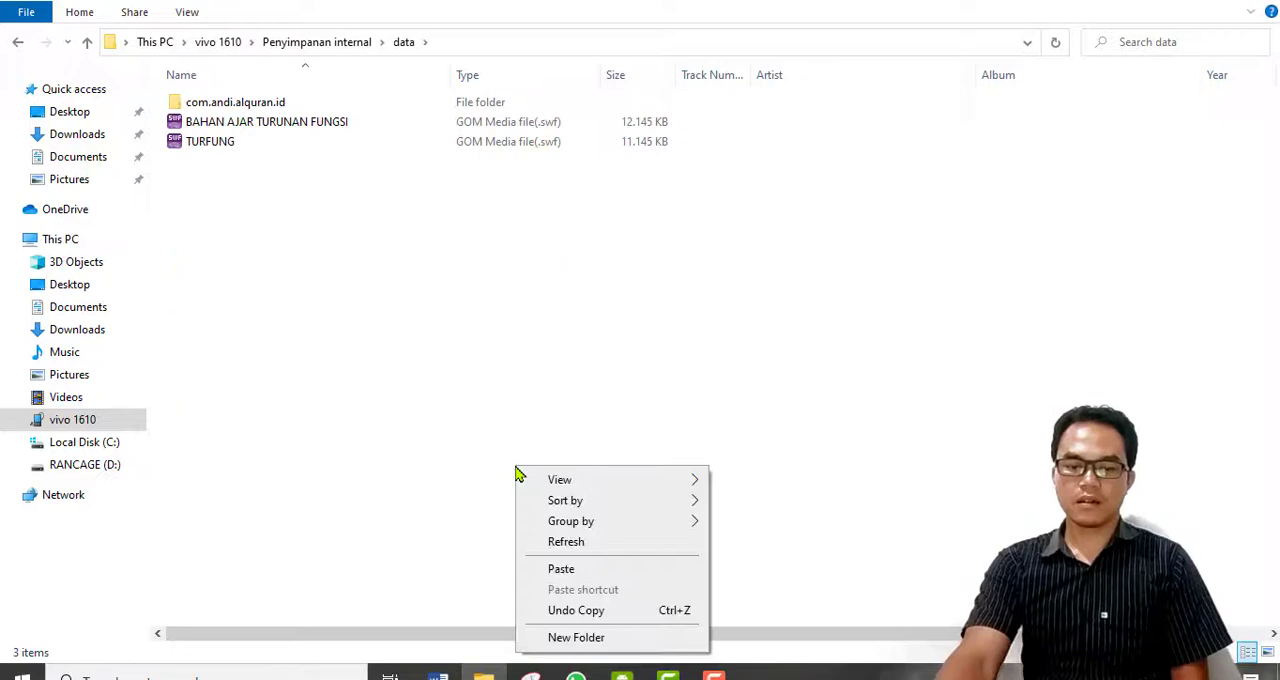
left_click(561, 569)
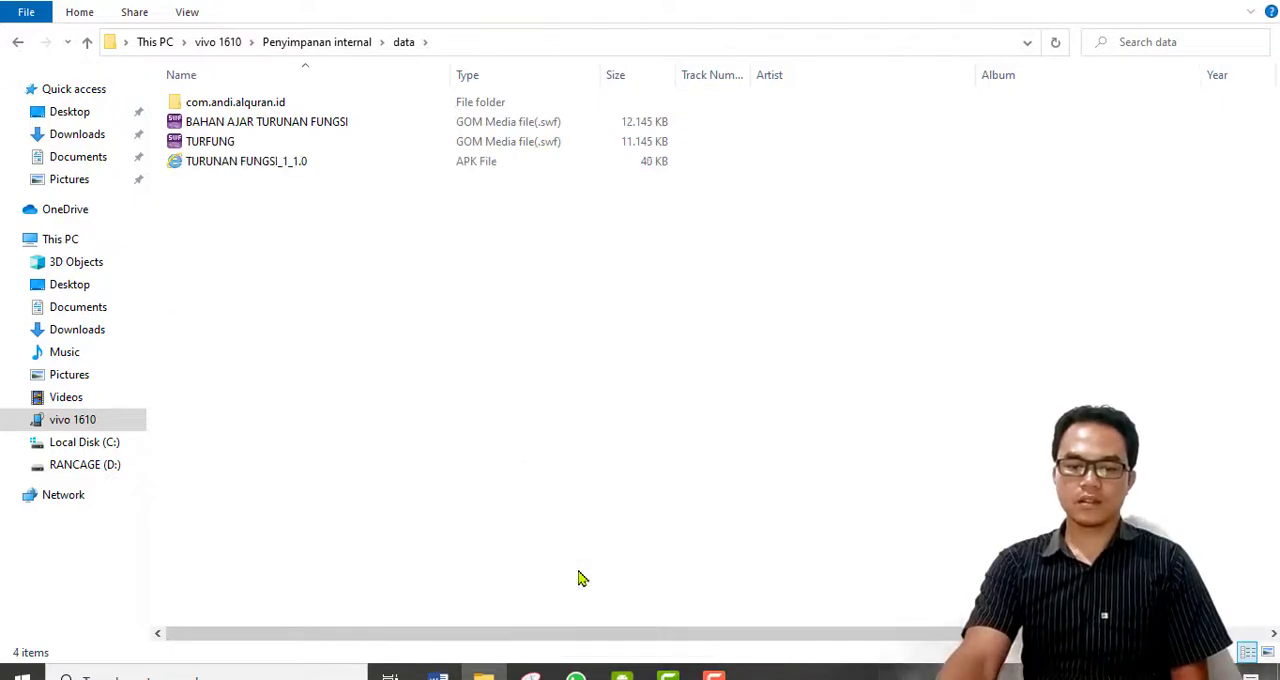
right_click(410, 295)
left_click(455, 364)
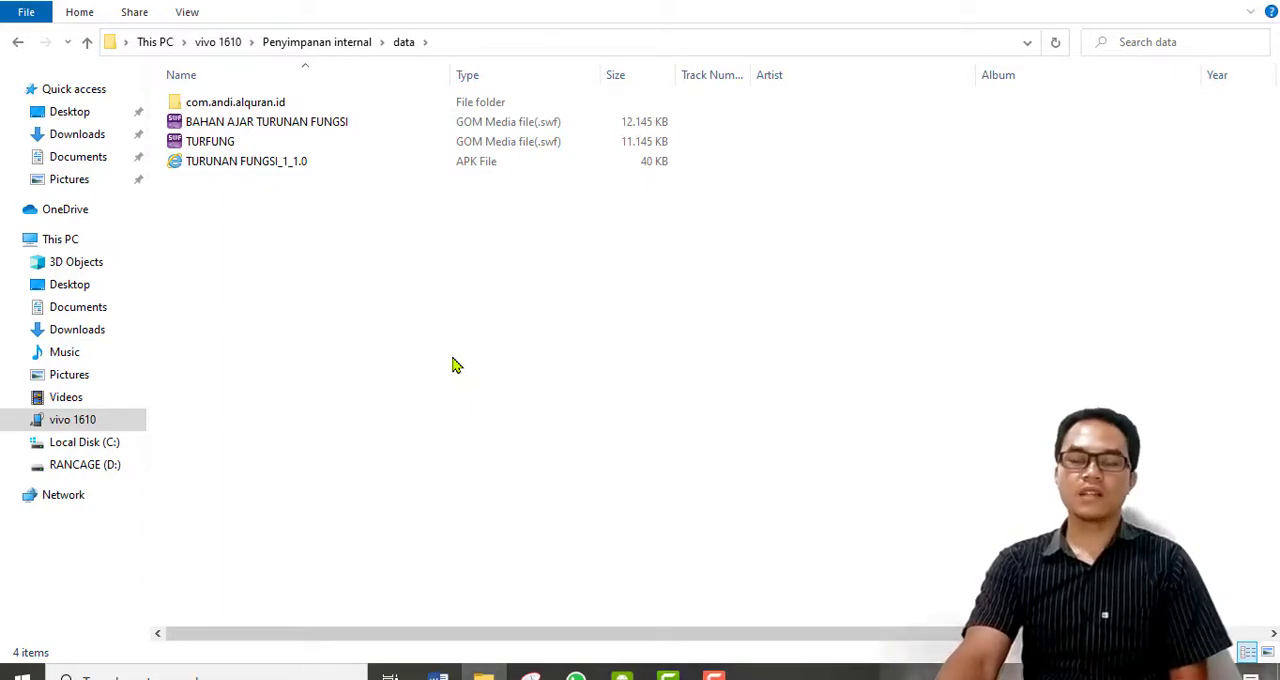
left_click(1275, 2)
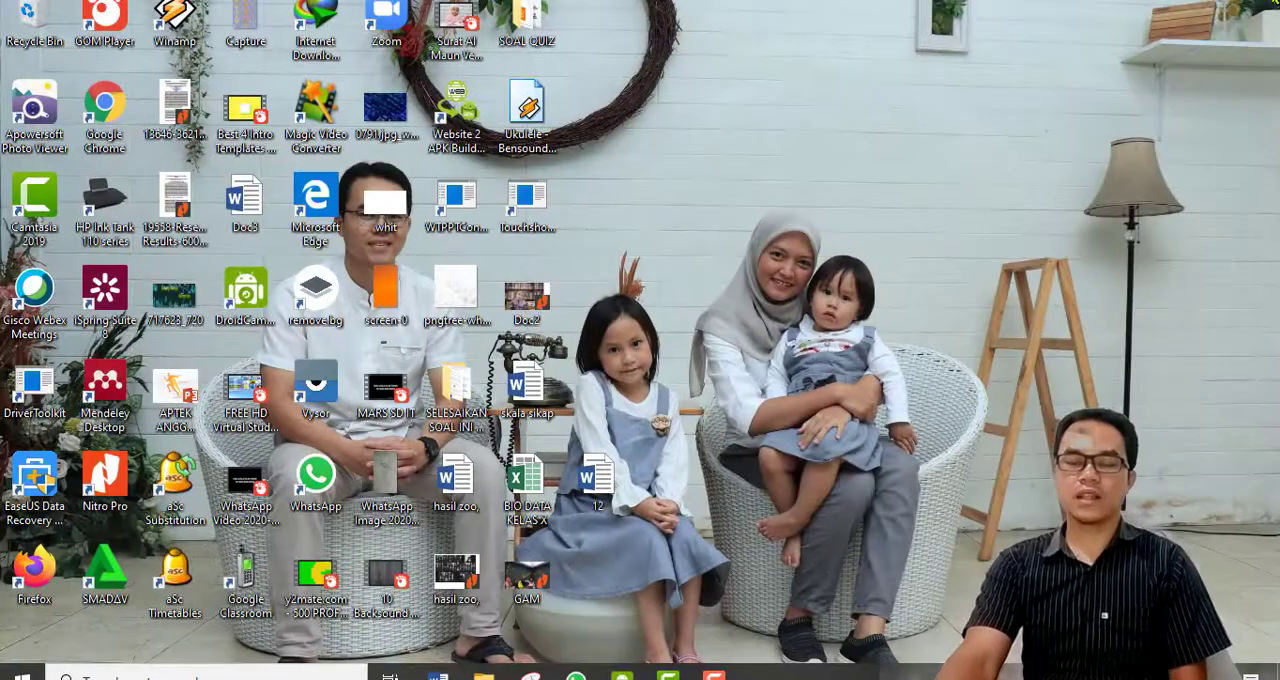
mouse_move(714, 675)
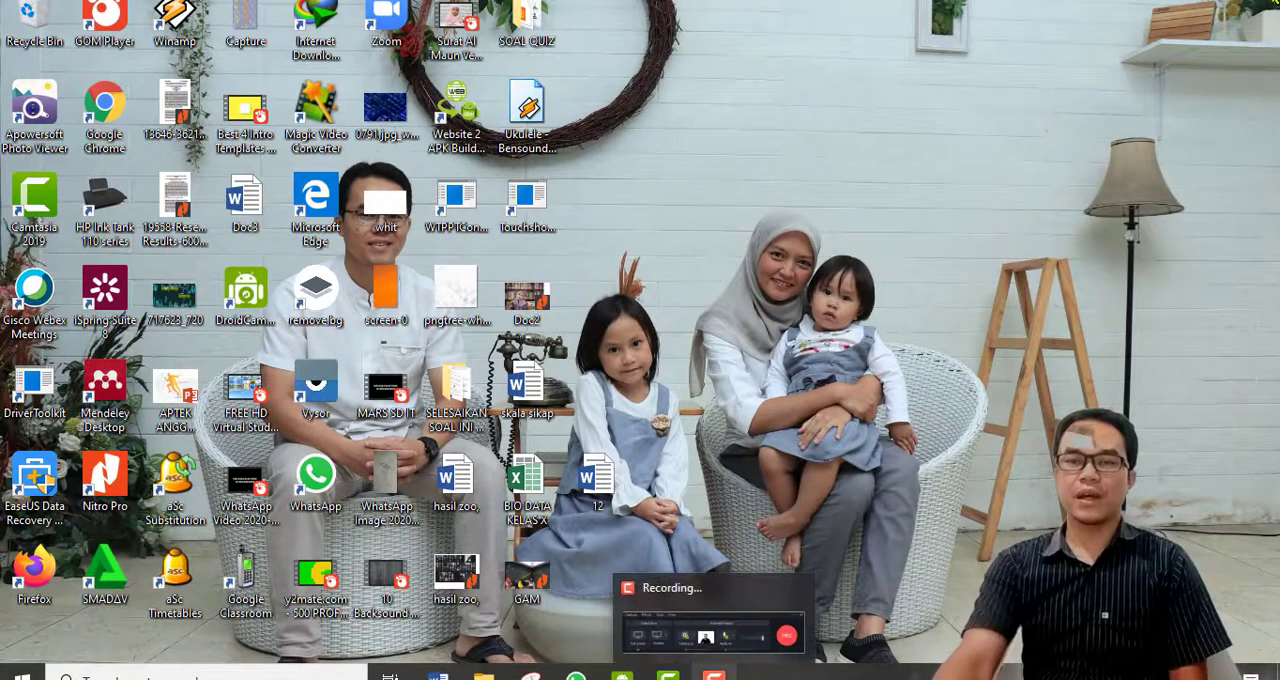